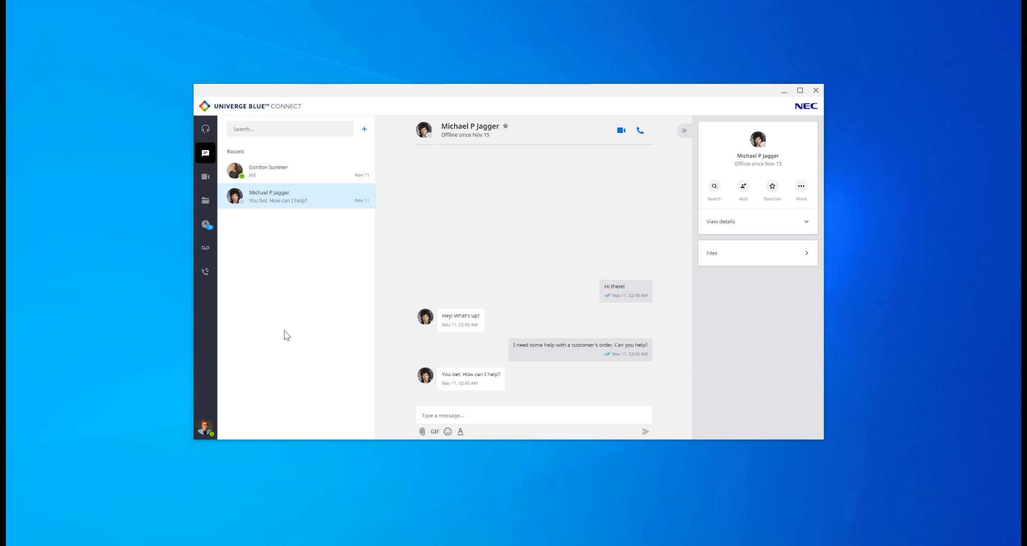
# Look through the meeting information and shared files, and open the contact center agent page.
pyautogui.click(205, 176)
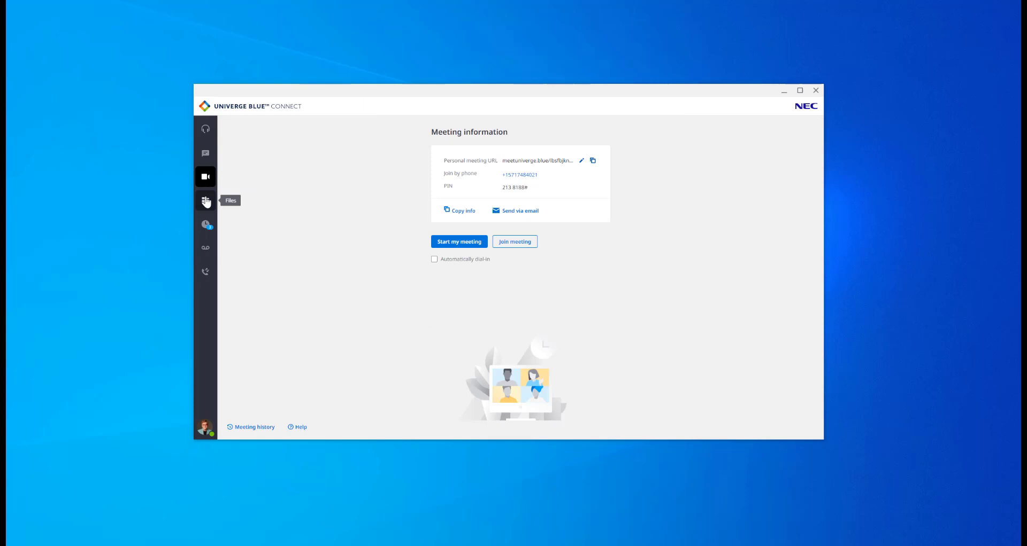
pyautogui.click(205, 200)
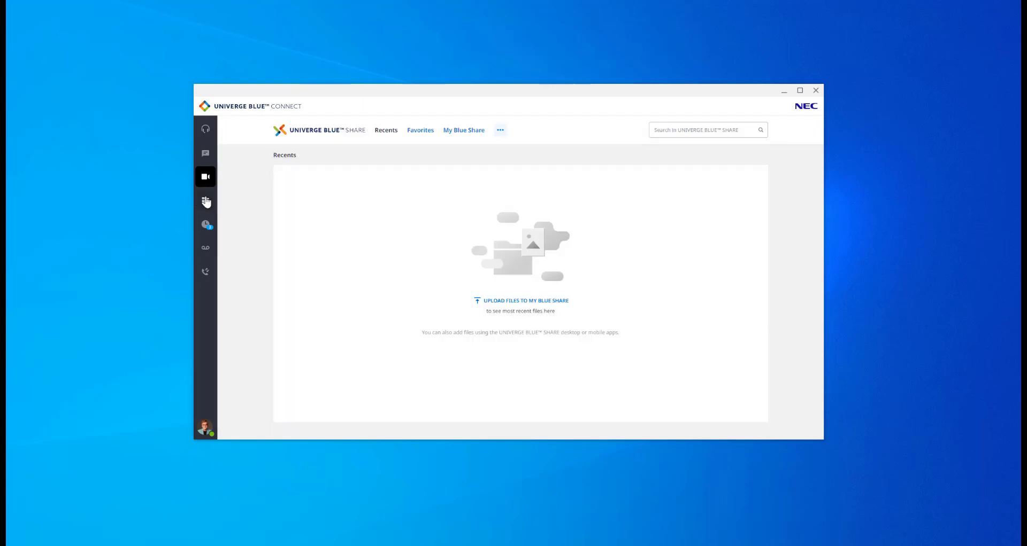
pyautogui.click(205, 133)
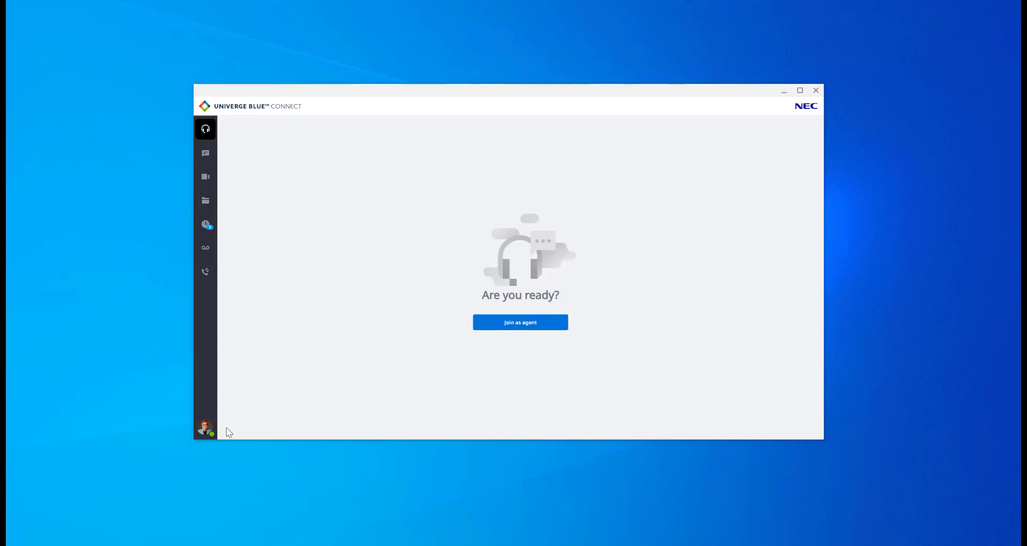
# Check the list of presence statuses without changing it, and join the contact center as an agent.
pyautogui.click(212, 436)
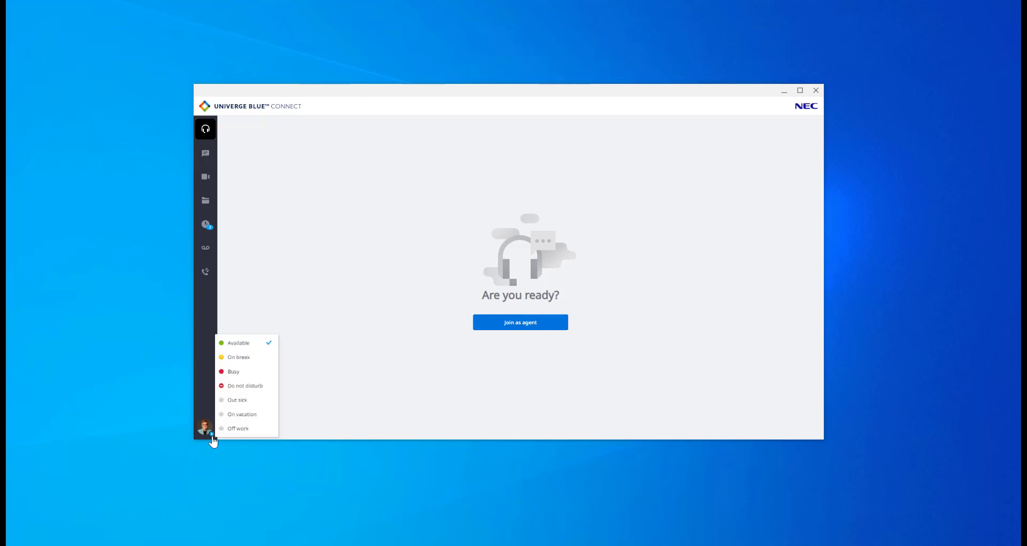
pyautogui.click(212, 437)
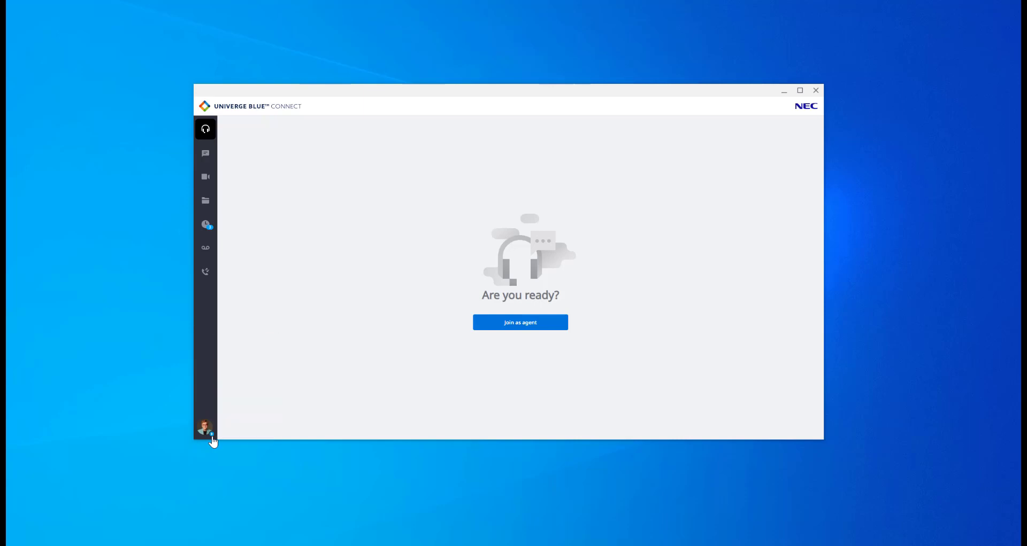
pyautogui.click(504, 330)
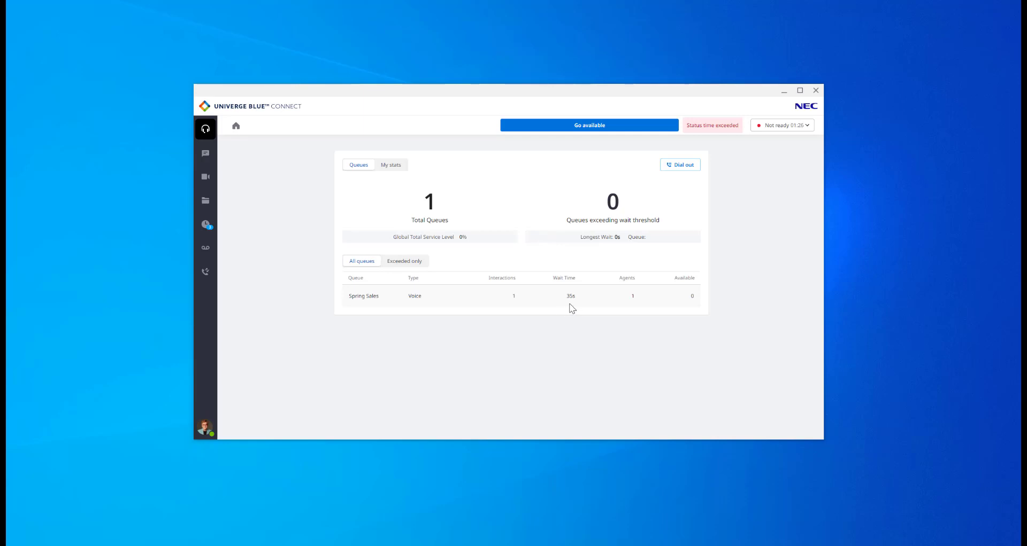
# Filter the queues to exceeded only, and review the dial-out page's caller ID options before cancelling the dial-out.
pyautogui.click(416, 264)
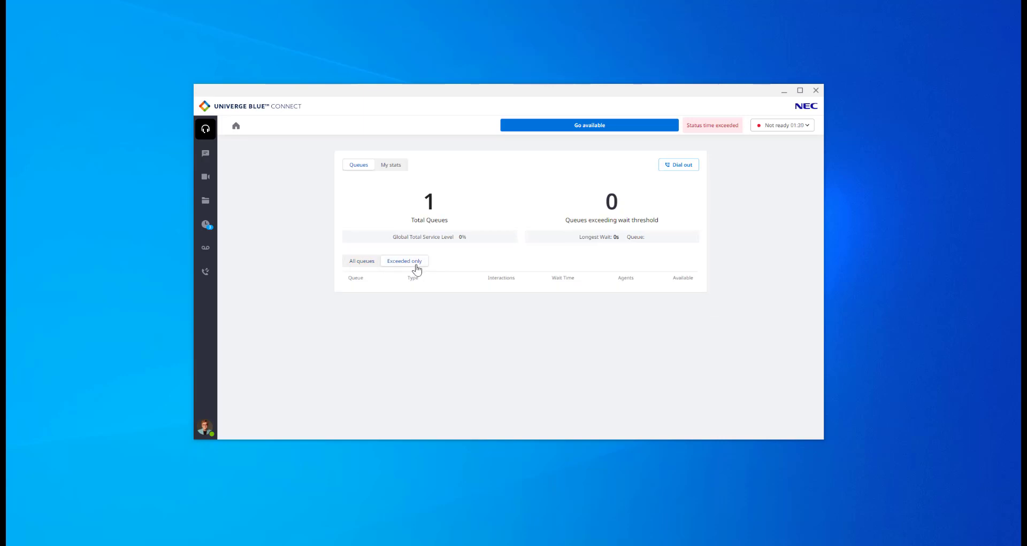
pyautogui.click(677, 166)
pyautogui.click(683, 178)
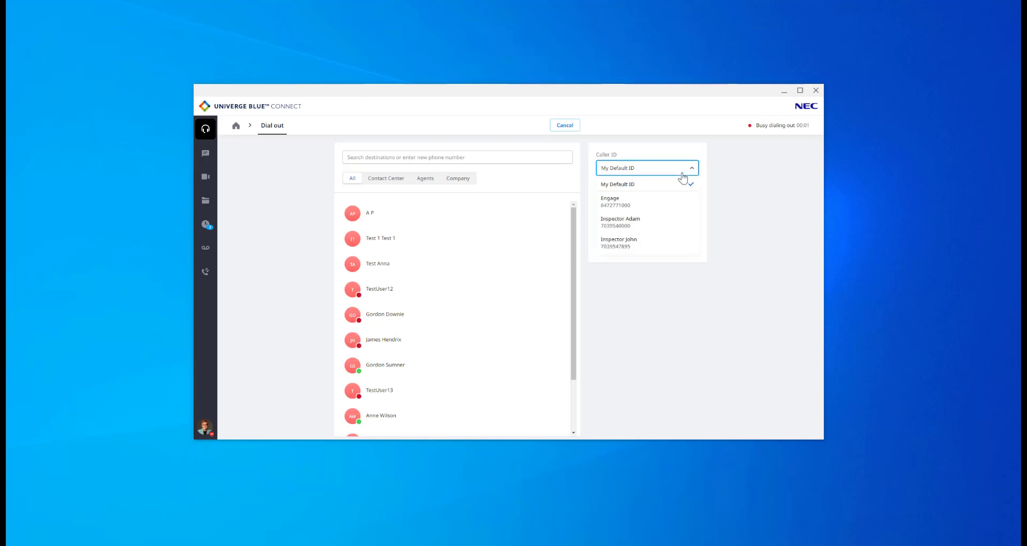
pyautogui.click(573, 128)
pyautogui.click(562, 126)
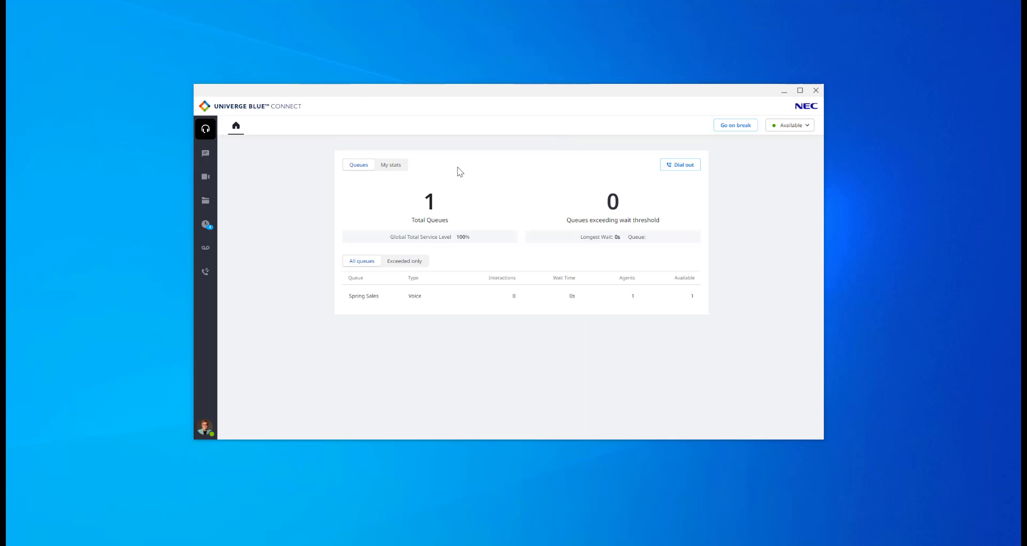
# View the agent's personal stats, and return to the queue overview.
pyautogui.click(395, 167)
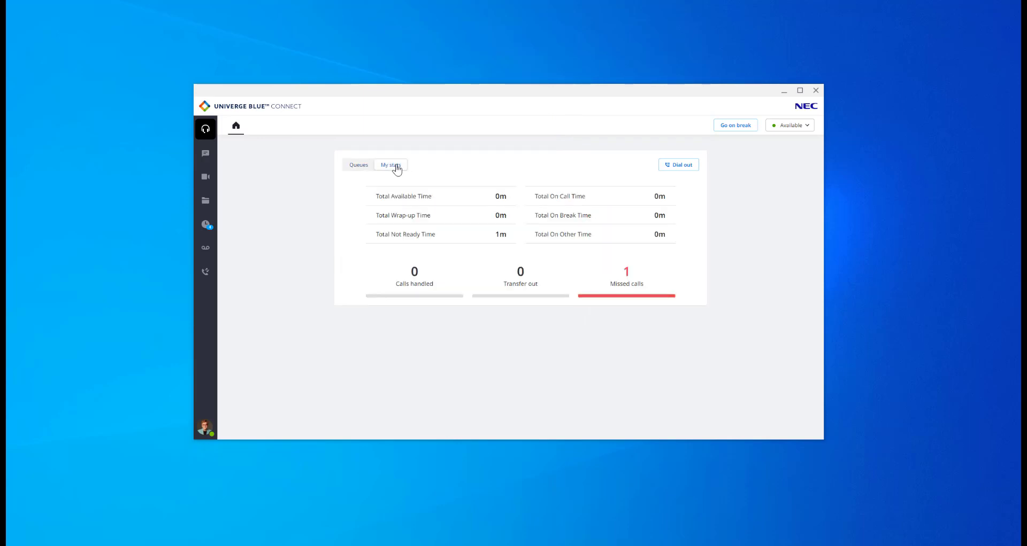
pyautogui.click(360, 167)
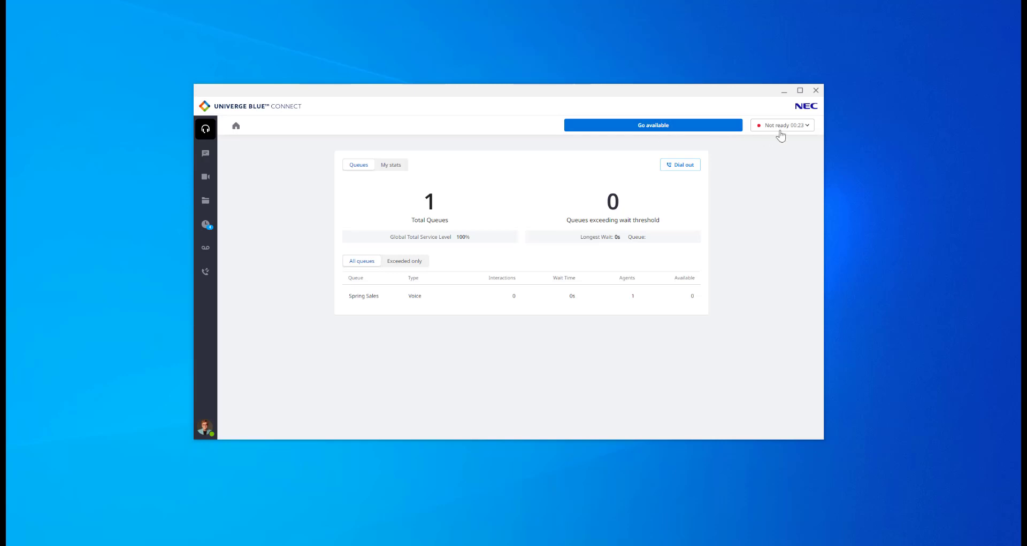
# Review the agent status options, and set the agent status to available.
pyautogui.moveTo(780, 132); pyautogui.dragTo(784, 130)
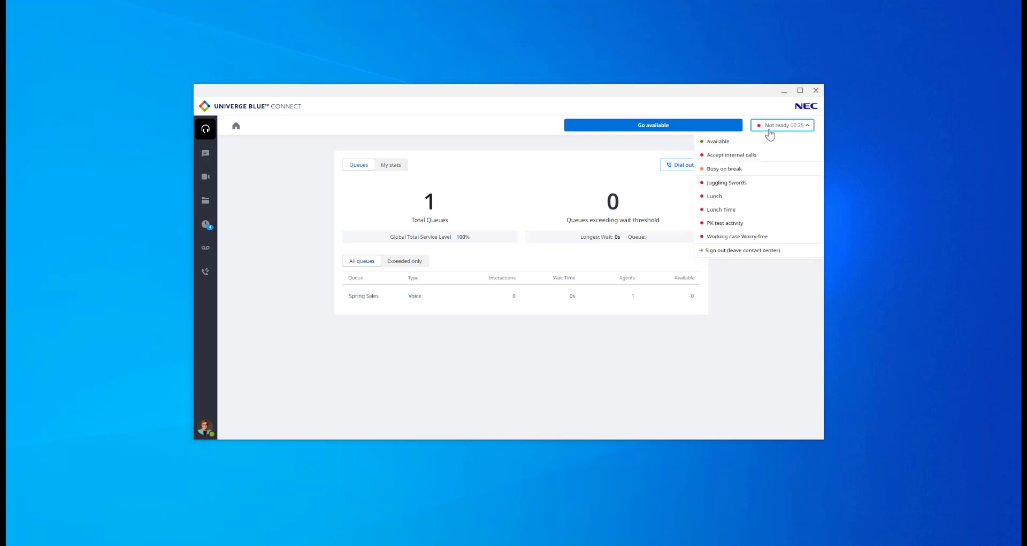
pyautogui.click(694, 128)
pyautogui.click(694, 128)
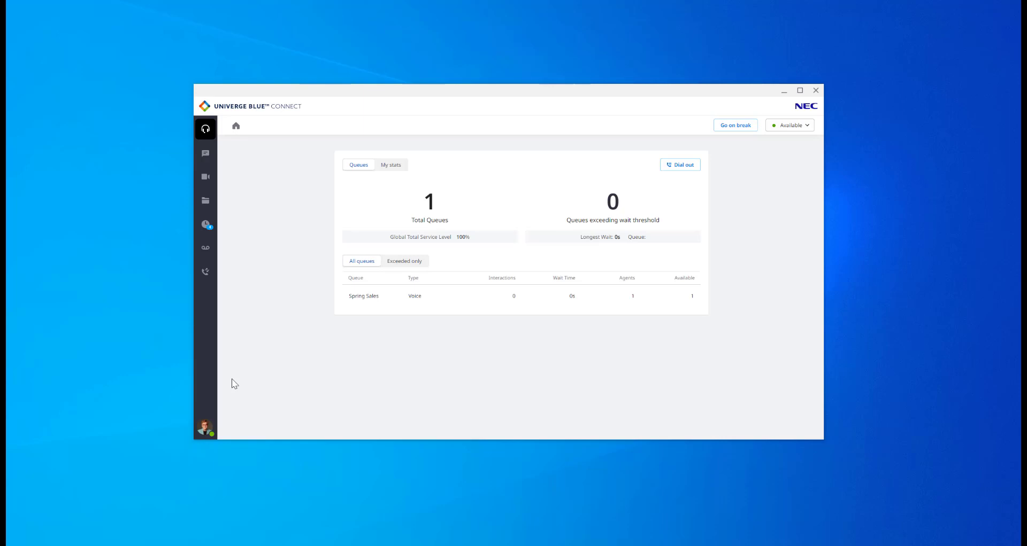
# Check the agent status shown in the profile, and put the agent on break from the contact center page.
pyautogui.click(205, 429)
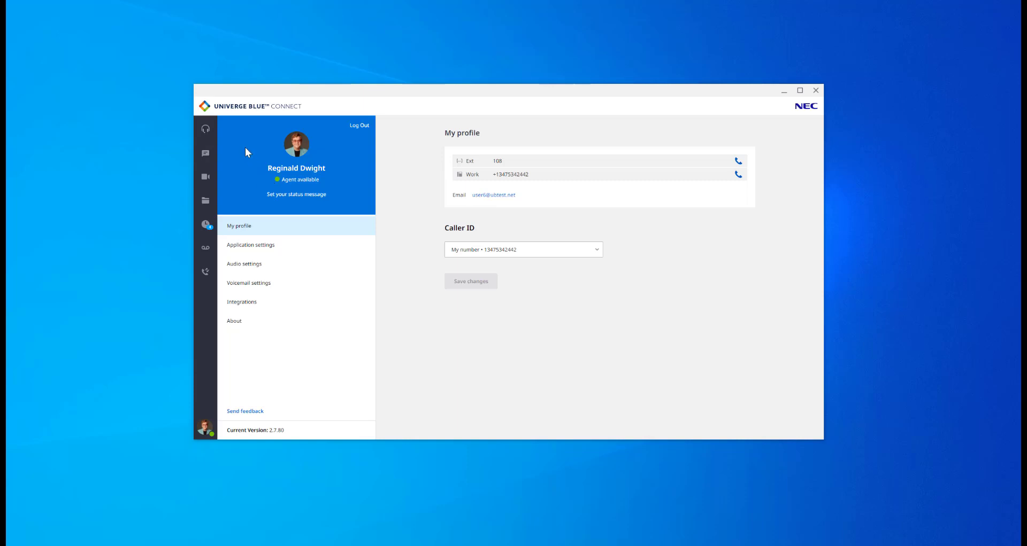
pyautogui.click(209, 132)
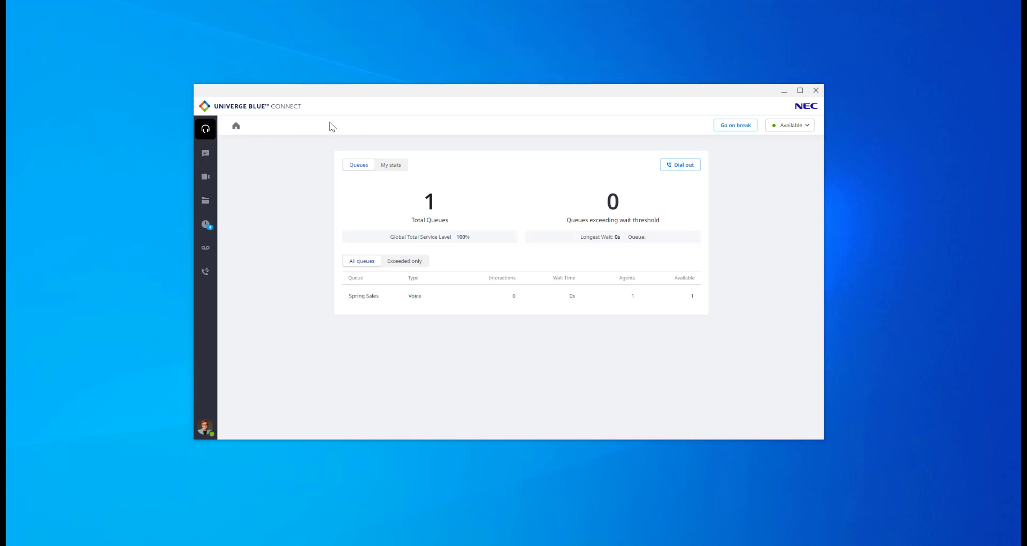
pyautogui.click(741, 127)
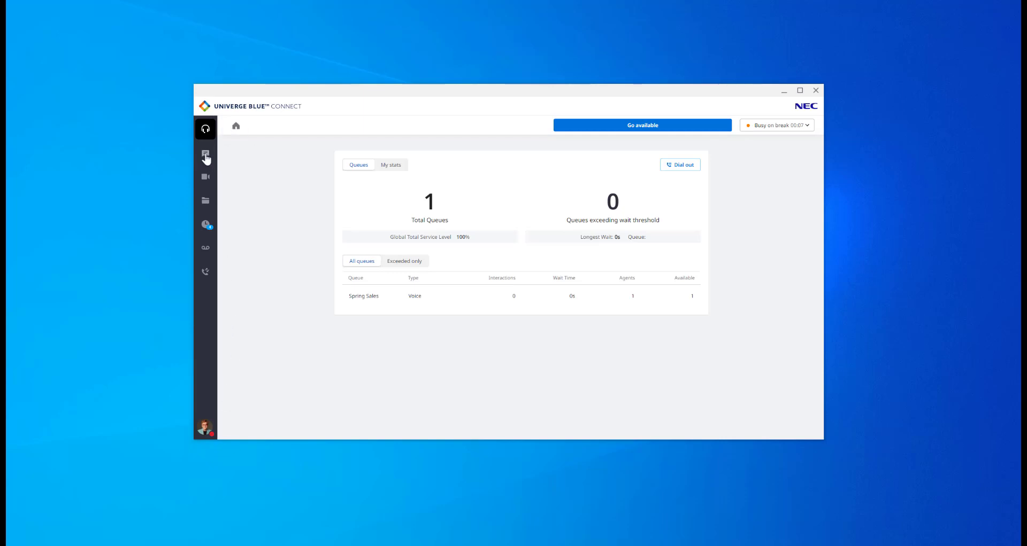
# Look at the meetings and contacts sections while on break, and make the agent available again in the contact center.
pyautogui.click(205, 177)
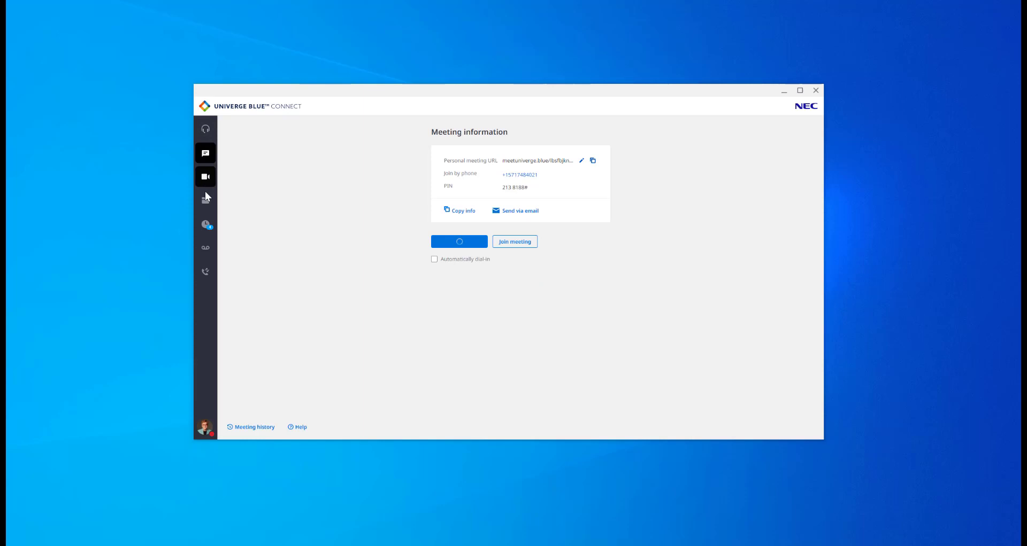
pyautogui.click(206, 274)
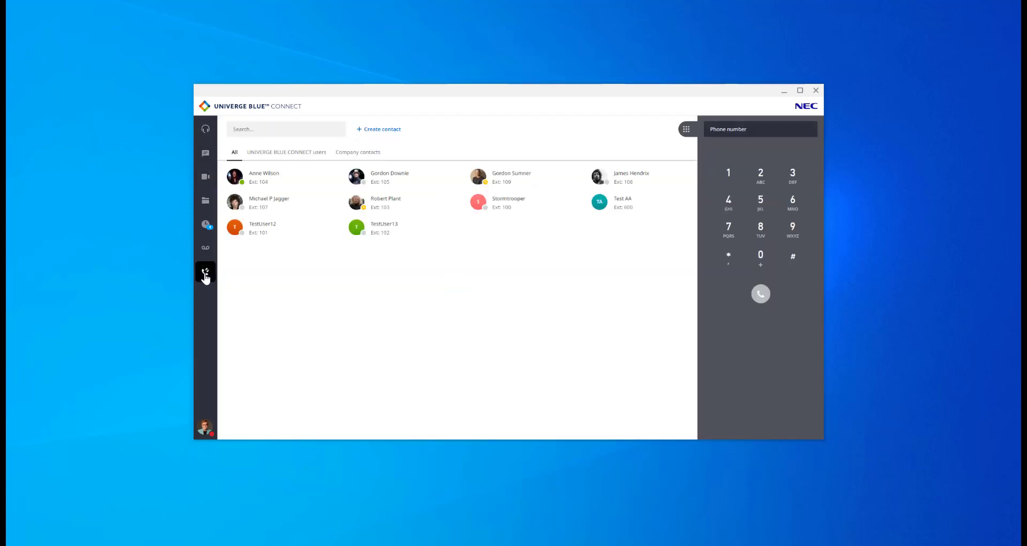
pyautogui.click(205, 132)
pyautogui.click(643, 125)
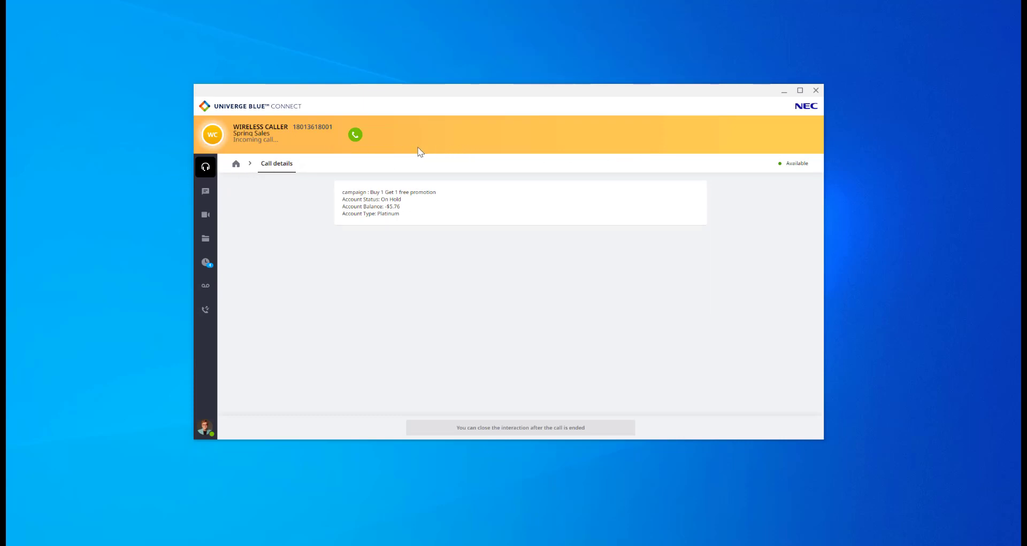
# Answer the incoming Spring Sales call, and check the agent status in the profile before returning to the call.
pyautogui.click(355, 134)
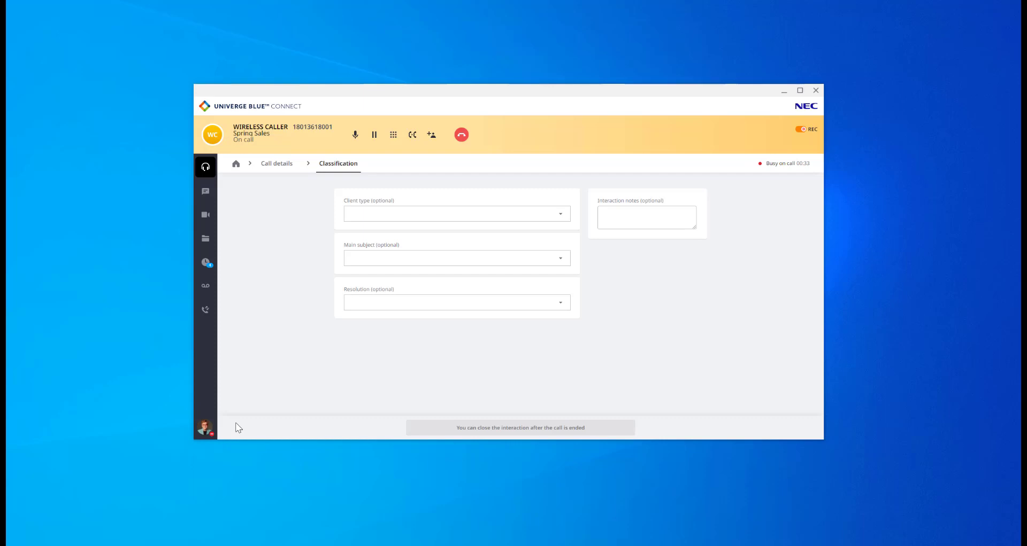
pyautogui.click(206, 430)
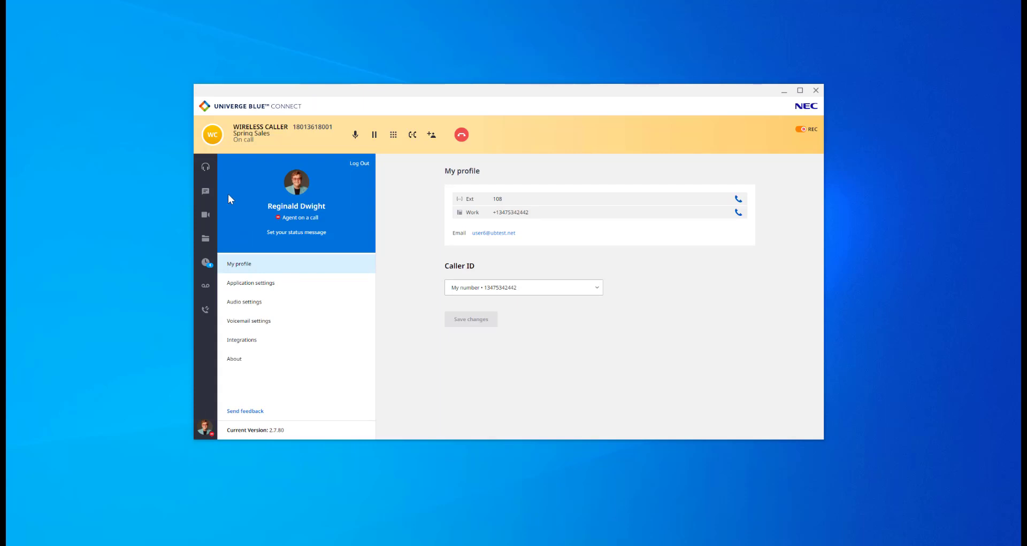
pyautogui.click(208, 171)
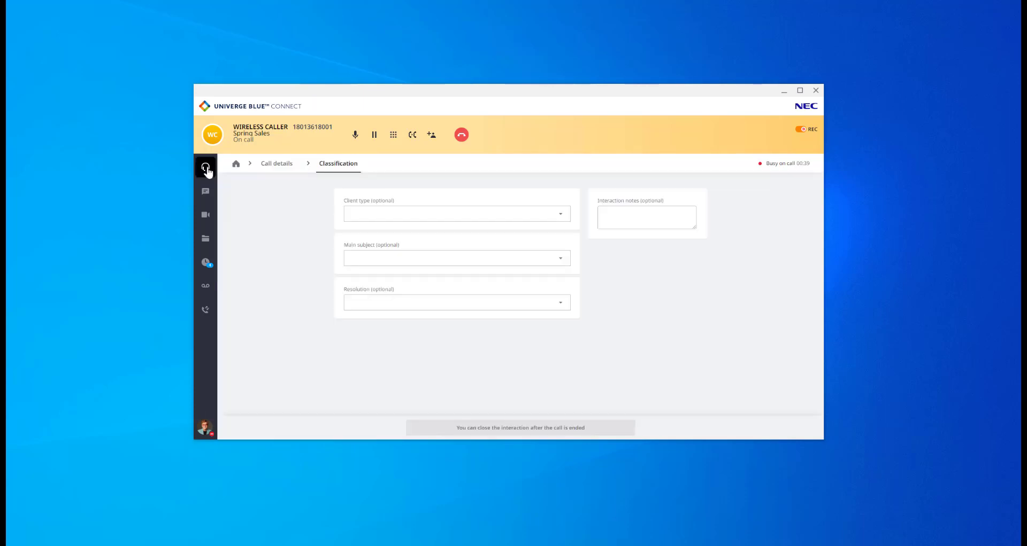
# Review the call details and queue overview during the call, and check the client type field in the classification form.
pyautogui.click(287, 169)
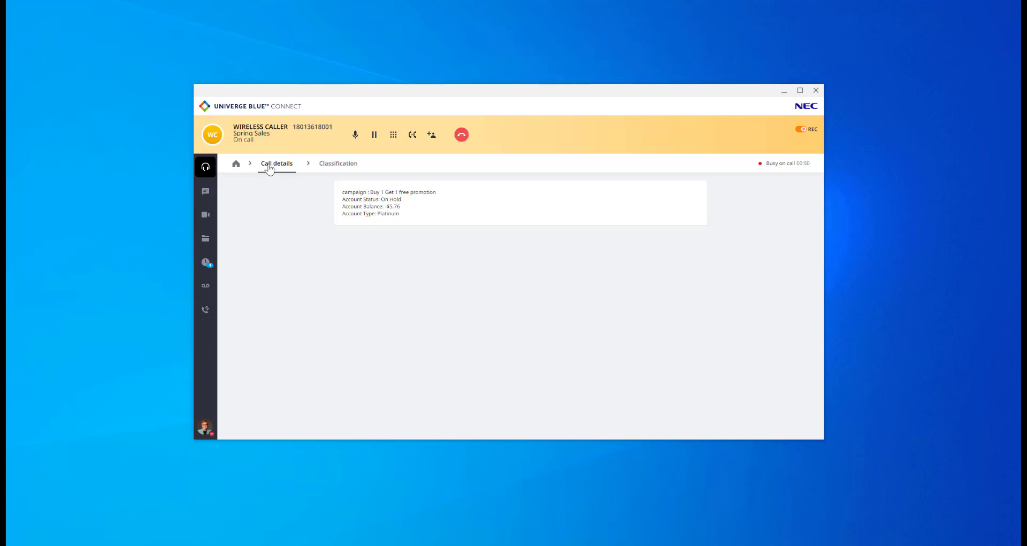
pyautogui.click(235, 165)
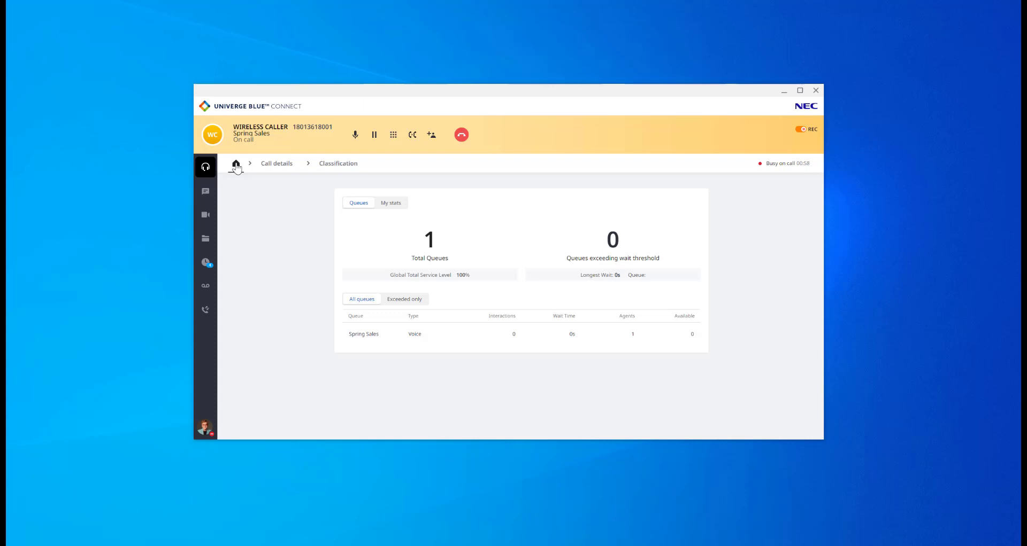
pyautogui.click(337, 165)
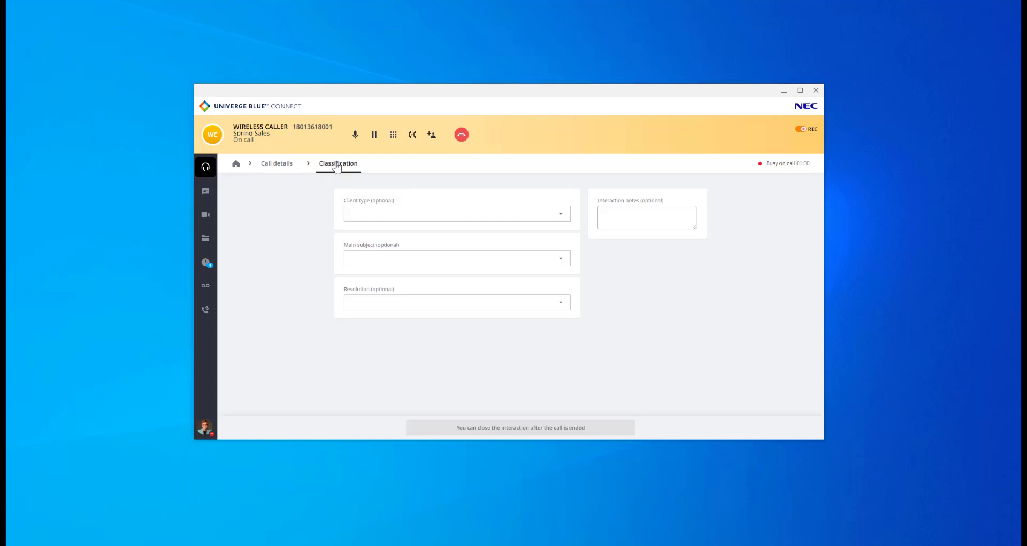
pyautogui.click(375, 214)
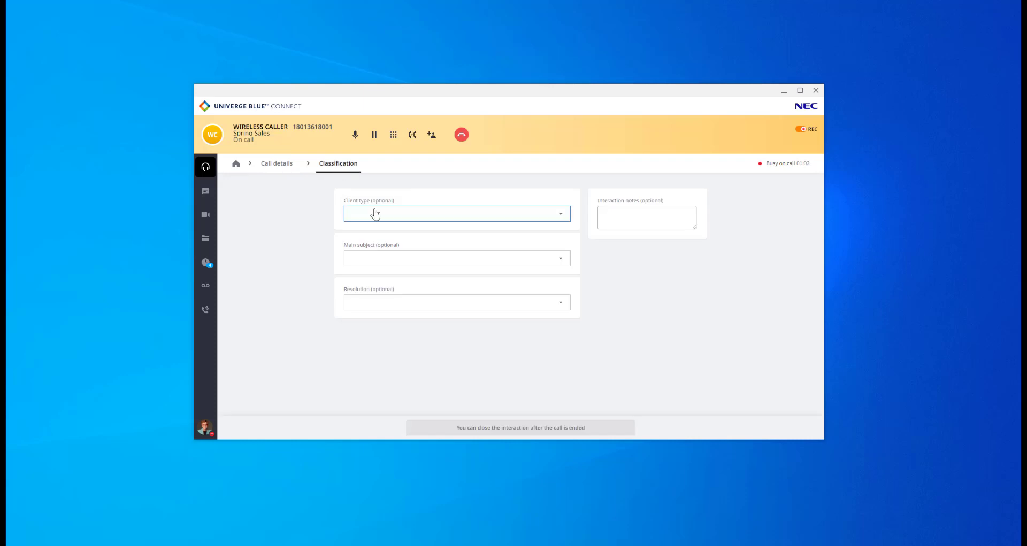
pyautogui.click(375, 214)
pyautogui.click(378, 191)
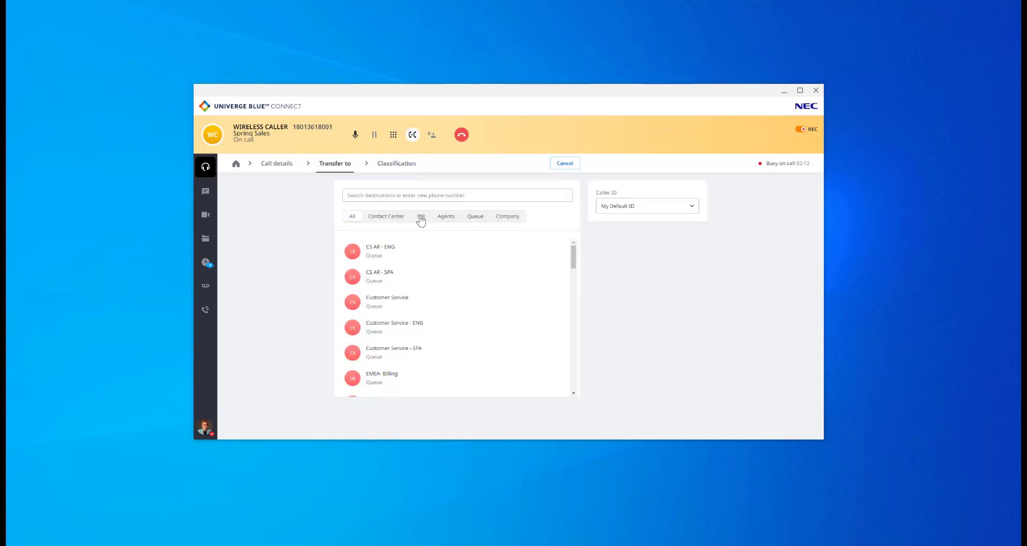
# Browse the call transfer destinations by IVR, agents and queue, and check the destination search field.
pyautogui.click(420, 217)
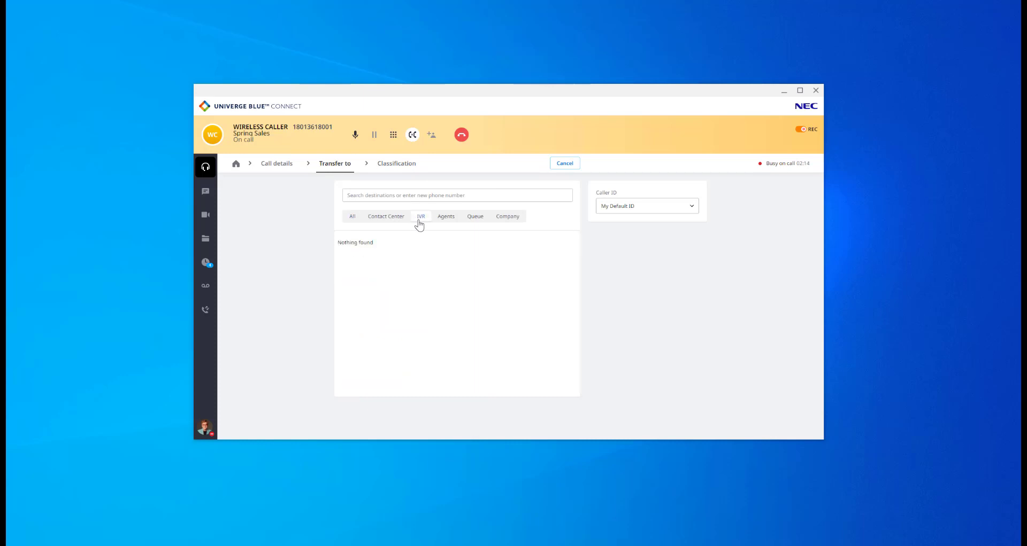
pyautogui.click(447, 219)
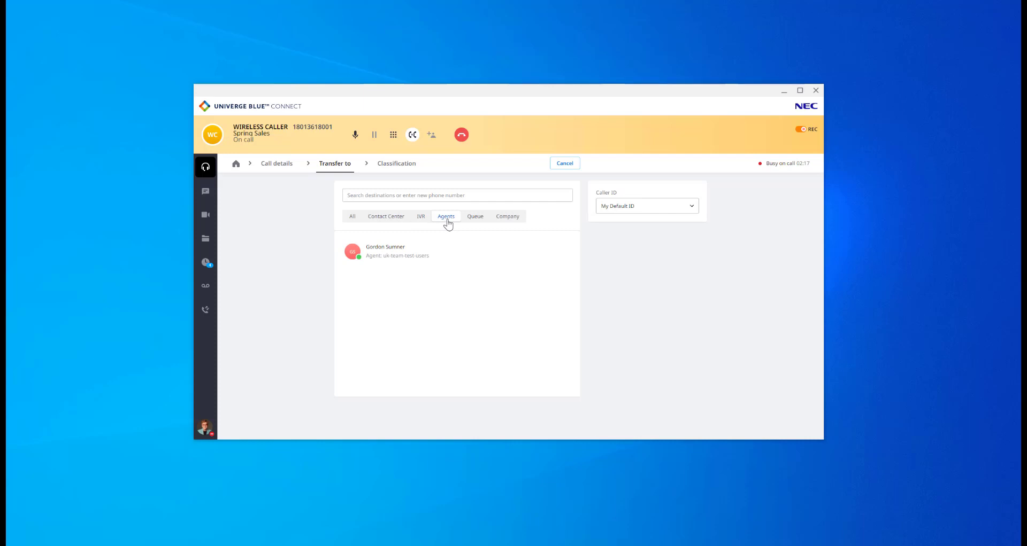
pyautogui.click(473, 224)
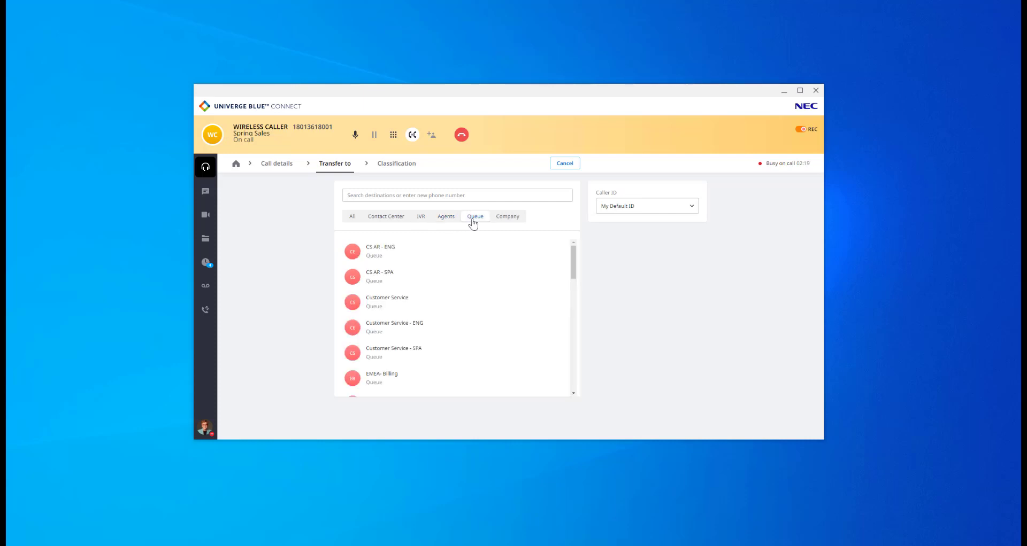
pyautogui.click(375, 195)
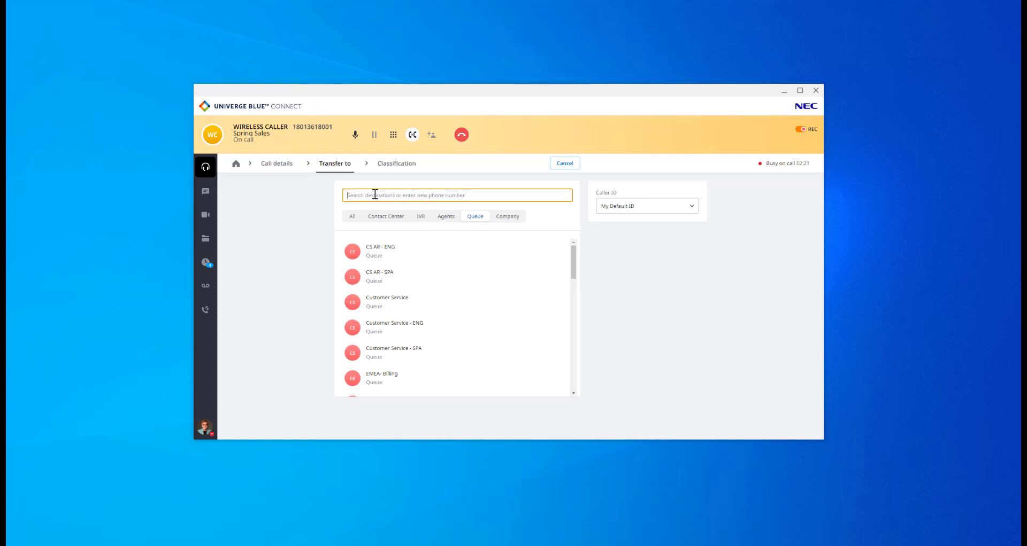
# Choose the listed agent as transfer destination, review the transfer's caller ID options, and cancel the transfer.
pyautogui.click(445, 218)
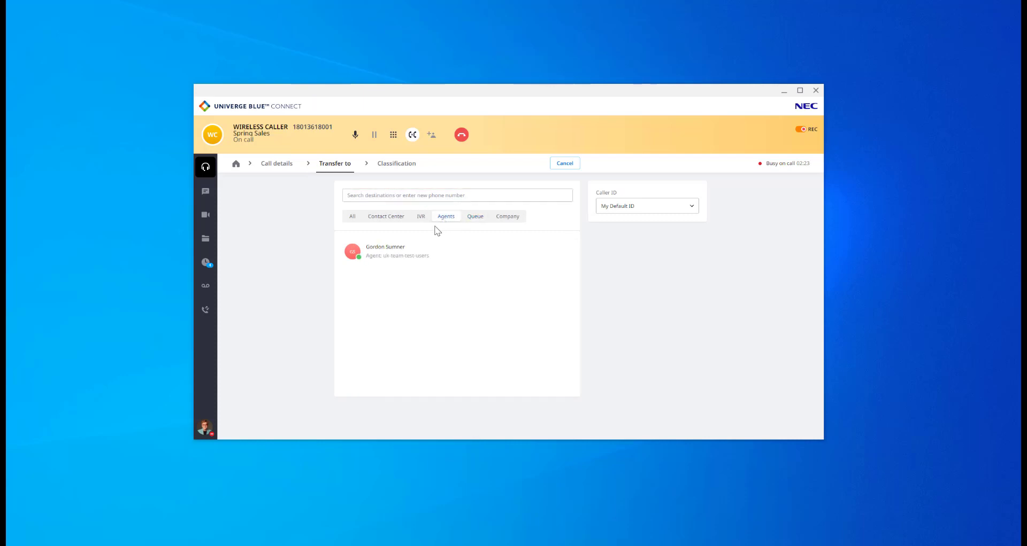
pyautogui.click(411, 249)
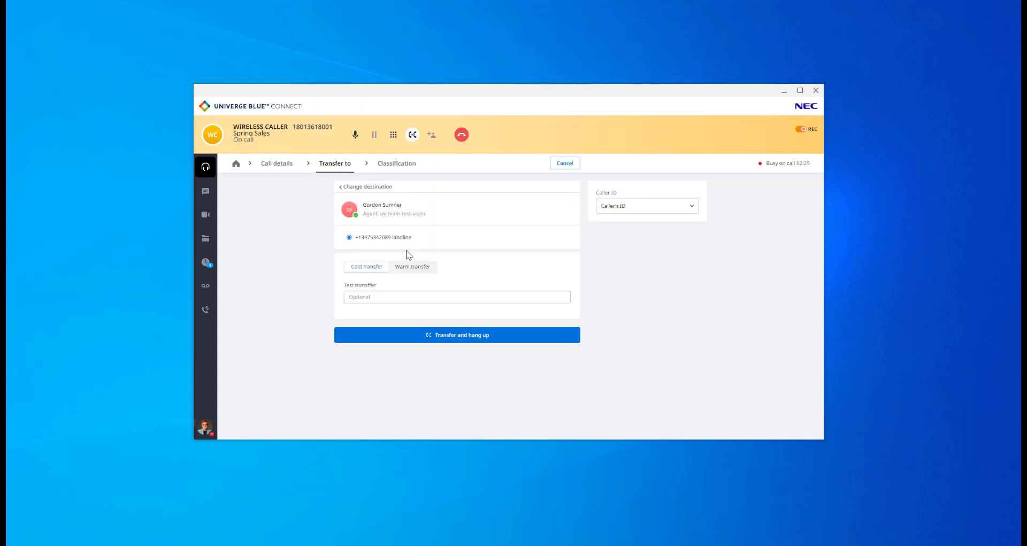
pyautogui.click(671, 212)
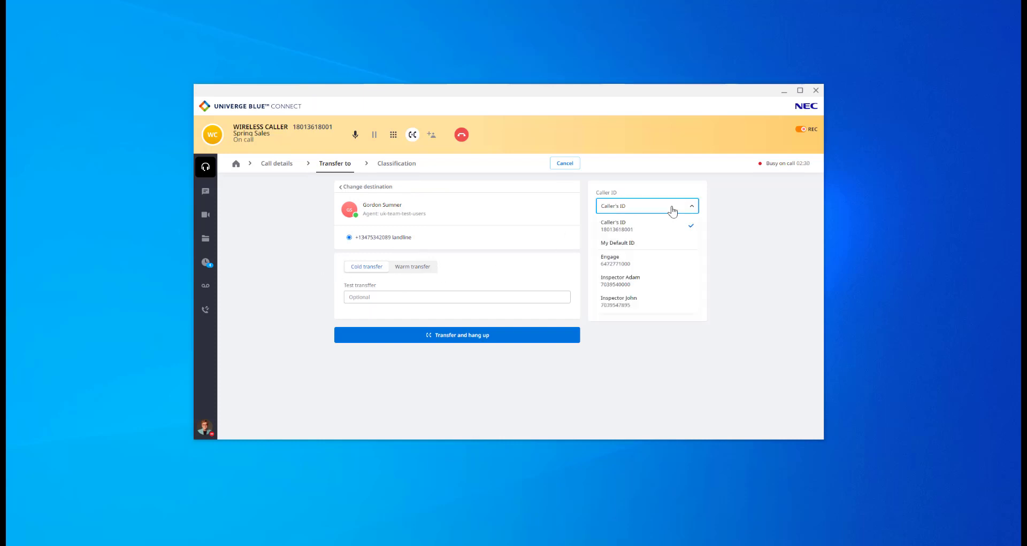
pyautogui.click(565, 164)
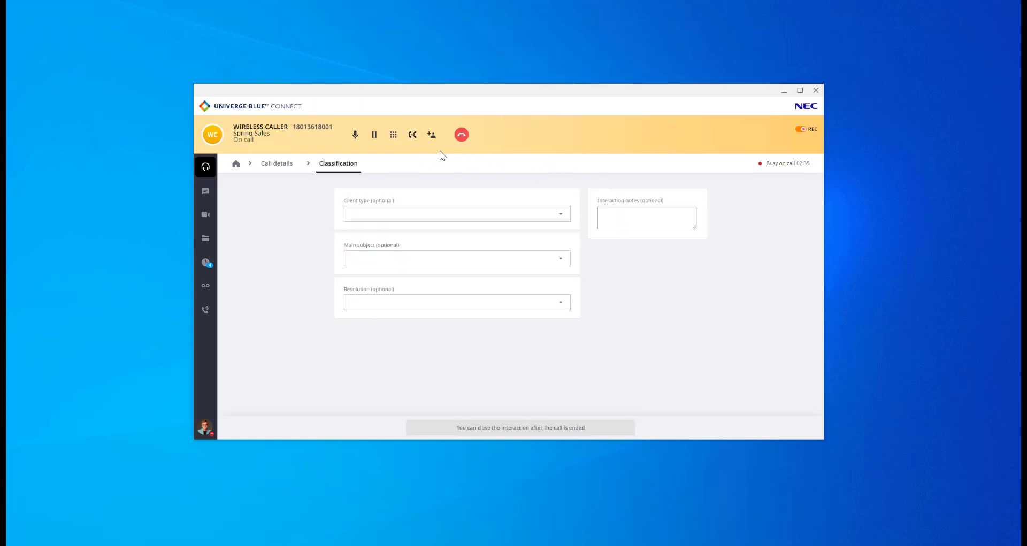
# Add the listed agent to the Spring Sales call by dialing the agent's landline and merging the calls into a conference.
pyautogui.click(431, 134)
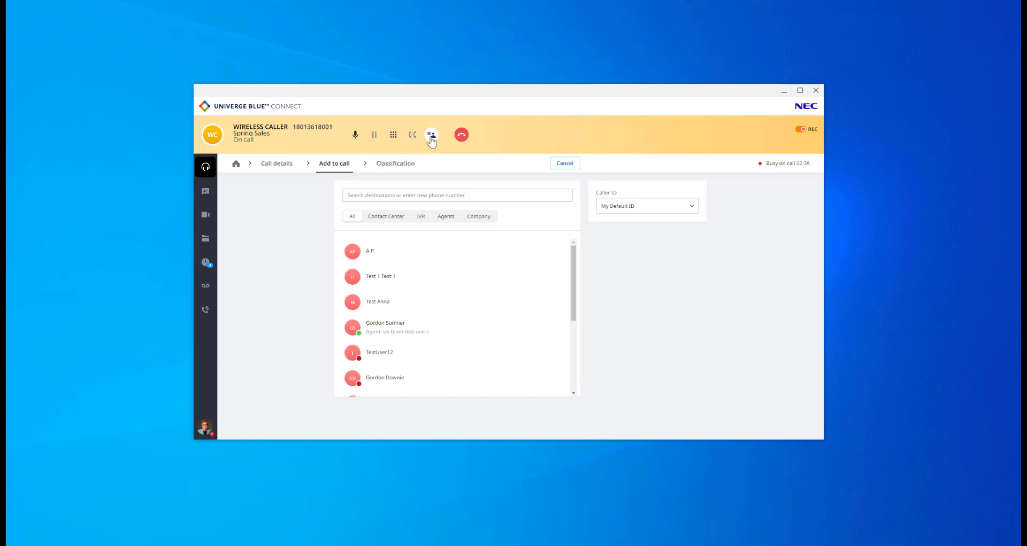
pyautogui.click(445, 217)
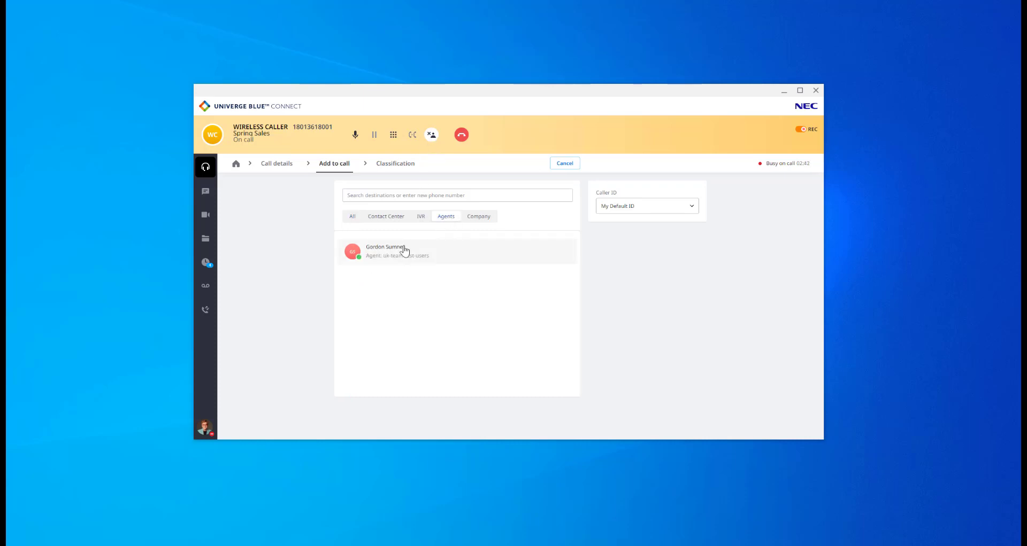
pyautogui.click(396, 256)
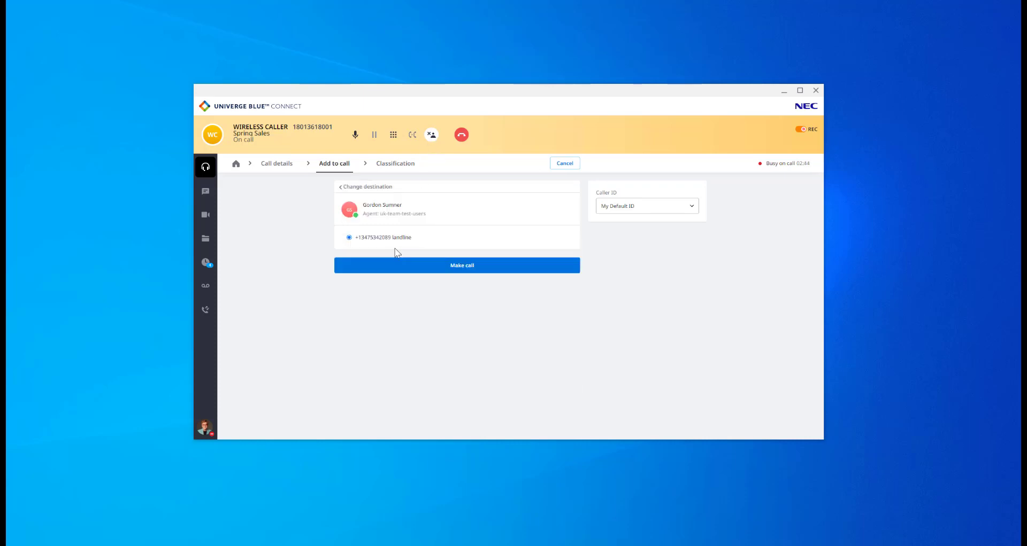
pyautogui.click(395, 266)
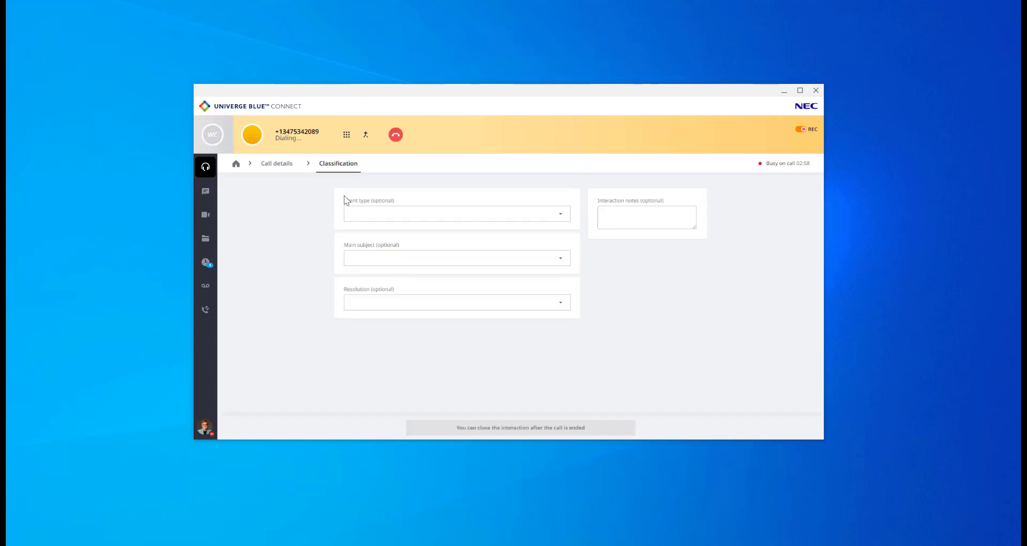
pyautogui.click(366, 135)
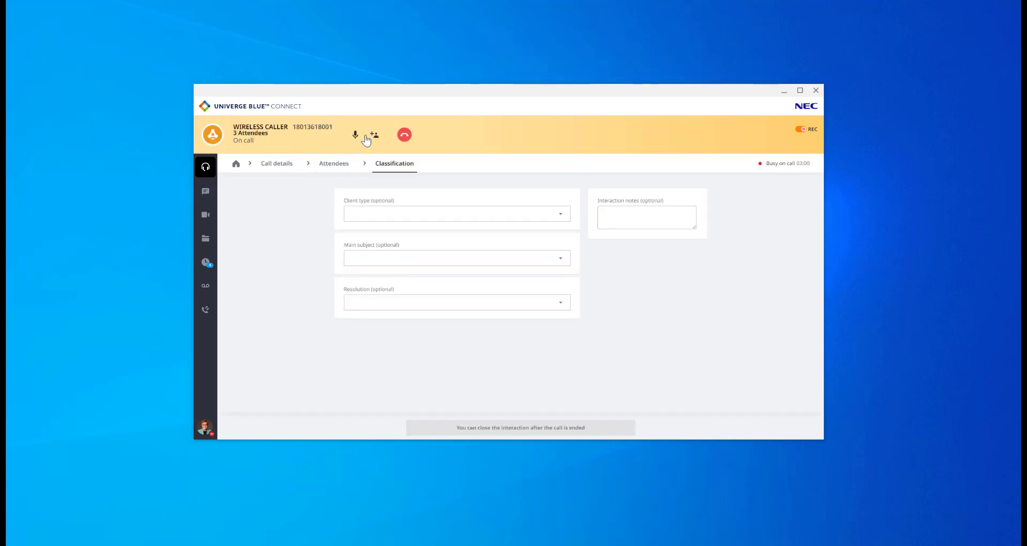
# Remove the added agent from the conference attendees and end the call with the customer.
pyautogui.click(339, 169)
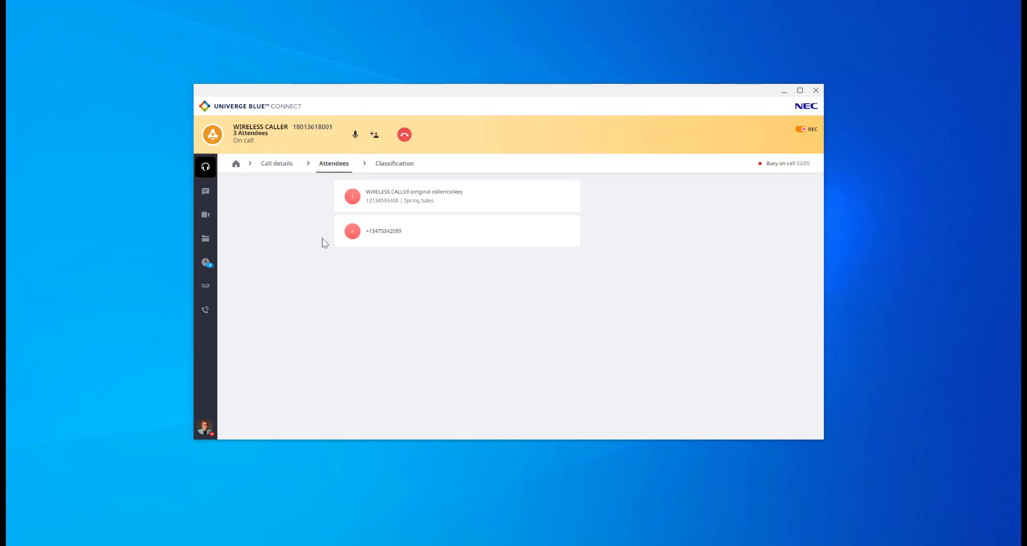
pyautogui.click(555, 233)
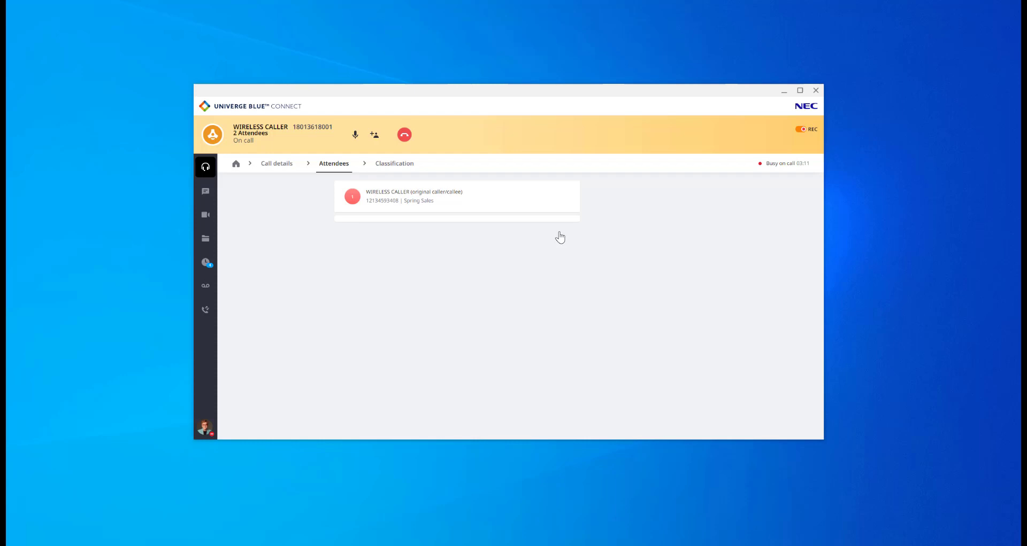
pyautogui.click(405, 135)
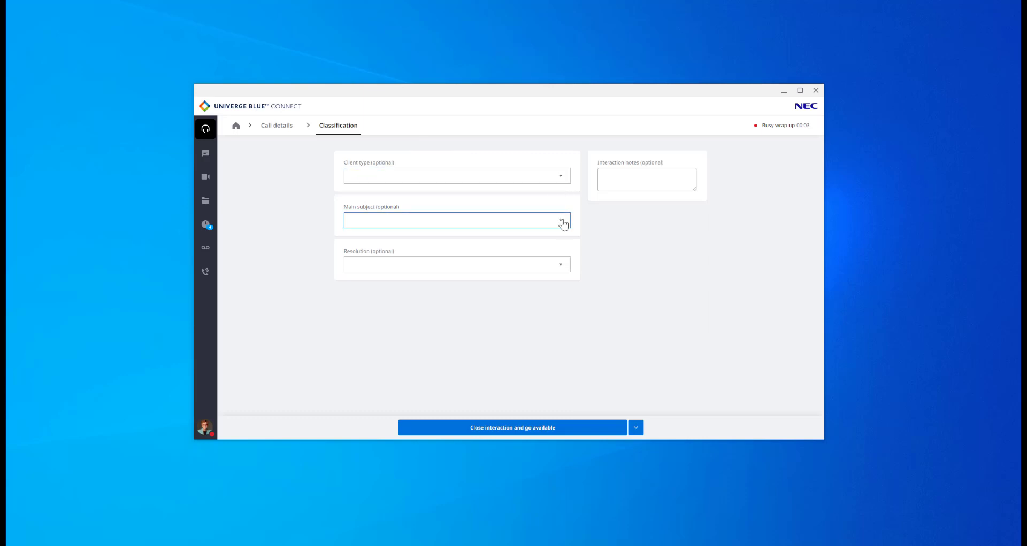
# Classify the call with client type Not Enterprise, main subject Place an order and sub-subject Food.
pyautogui.click(558, 176)
pyautogui.click(395, 245)
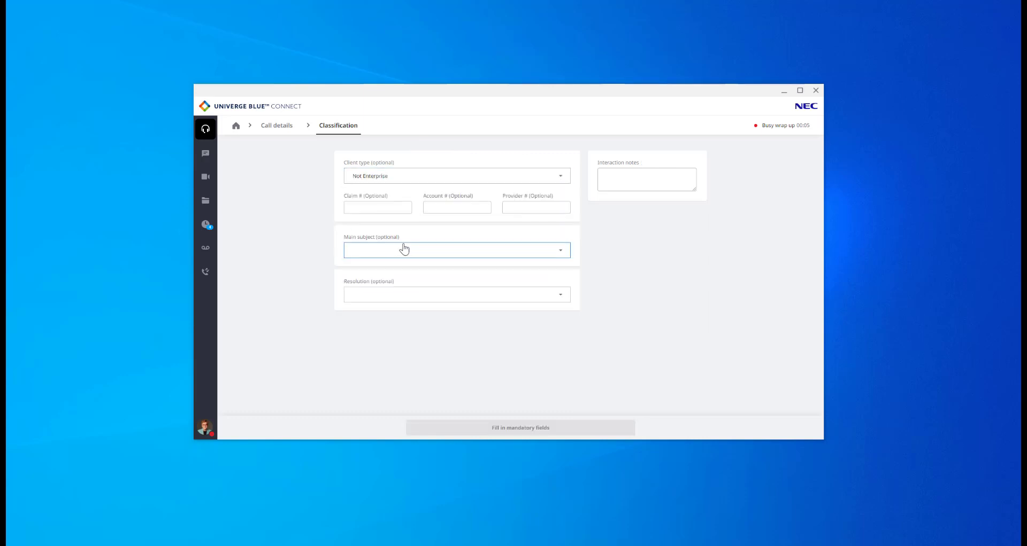
pyautogui.click(559, 255)
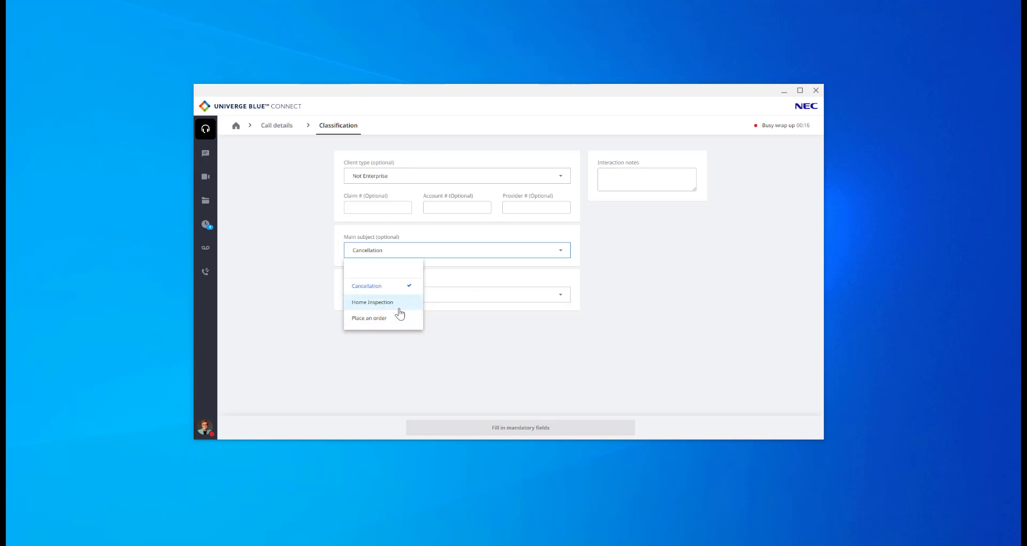
pyautogui.click(398, 318)
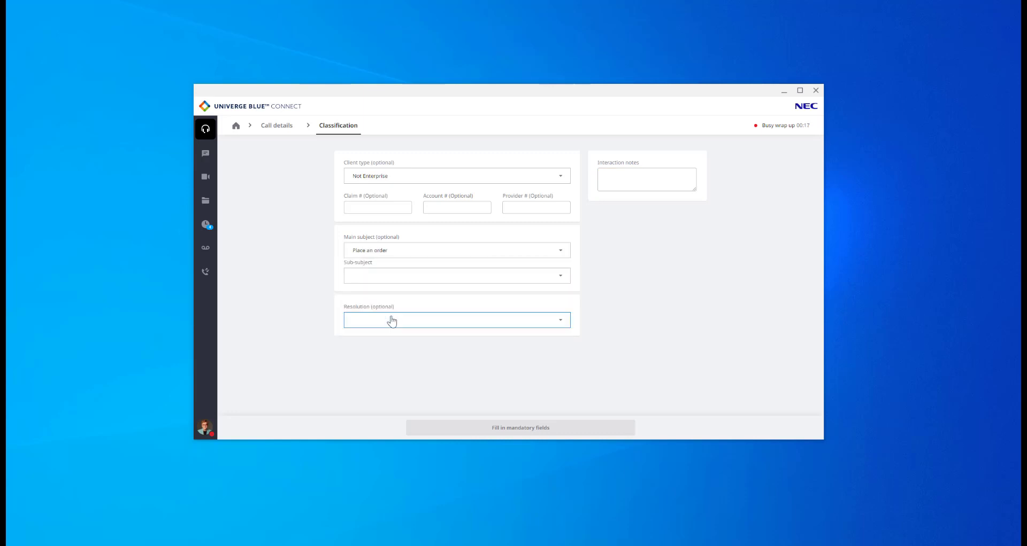
pyautogui.click(547, 277)
pyautogui.click(386, 303)
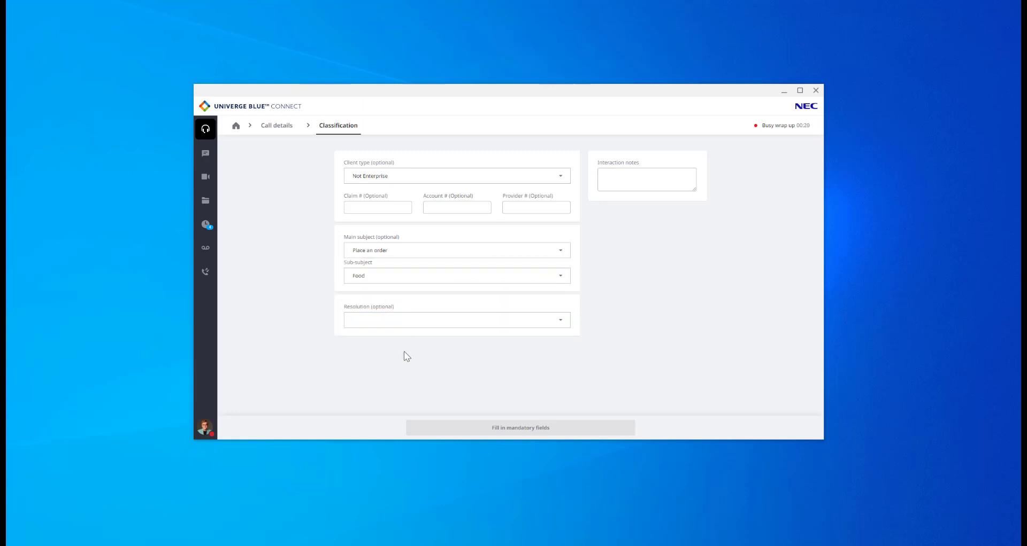
# Enter the interaction note "They want more!" and close the interaction, setting the agent status to available.
pyautogui.click(607, 183)
pyautogui.write('They want more!')
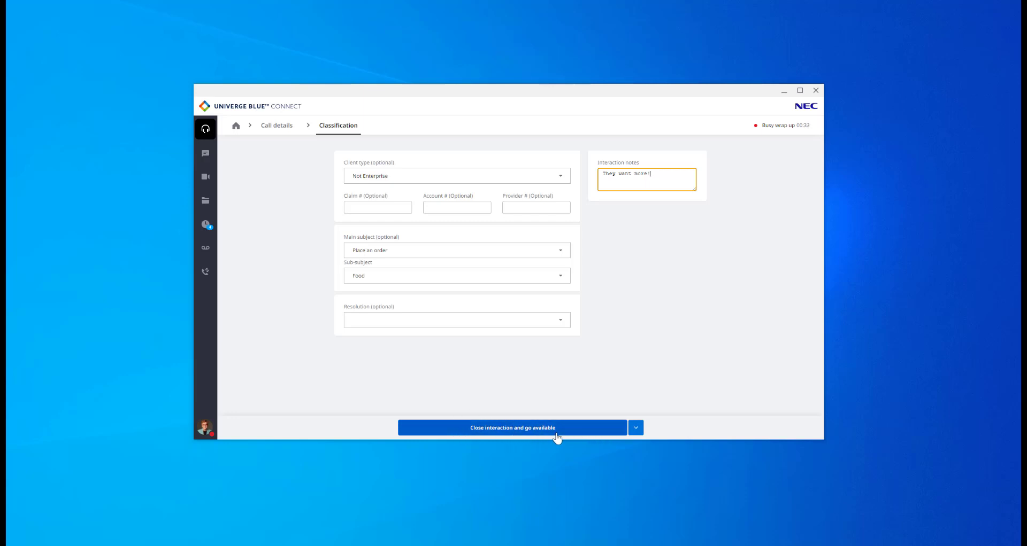
pyautogui.click(635, 431)
pyautogui.click(599, 428)
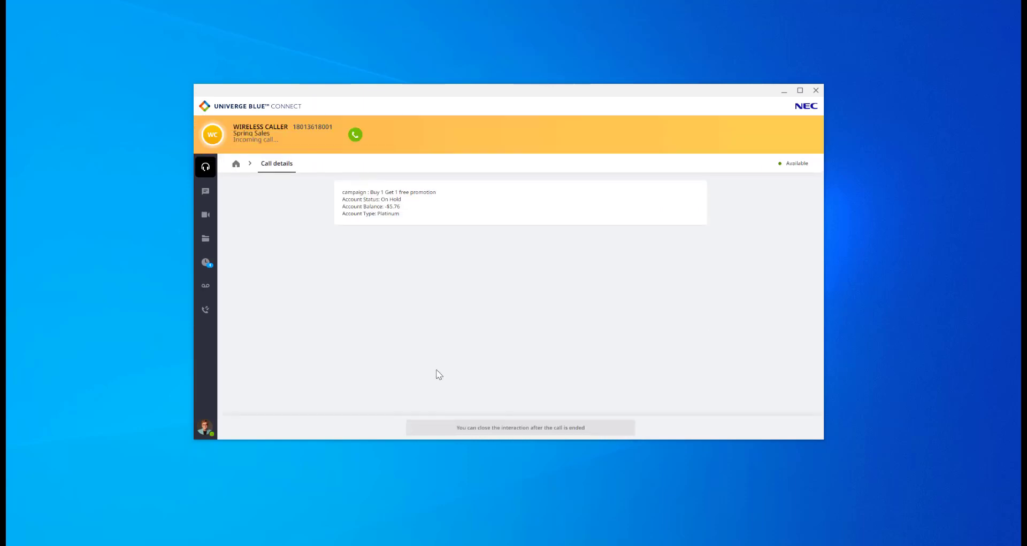
# Answer the incoming Spring Sales call and view the messaging and meeting pages while on the call.
pyautogui.click(356, 137)
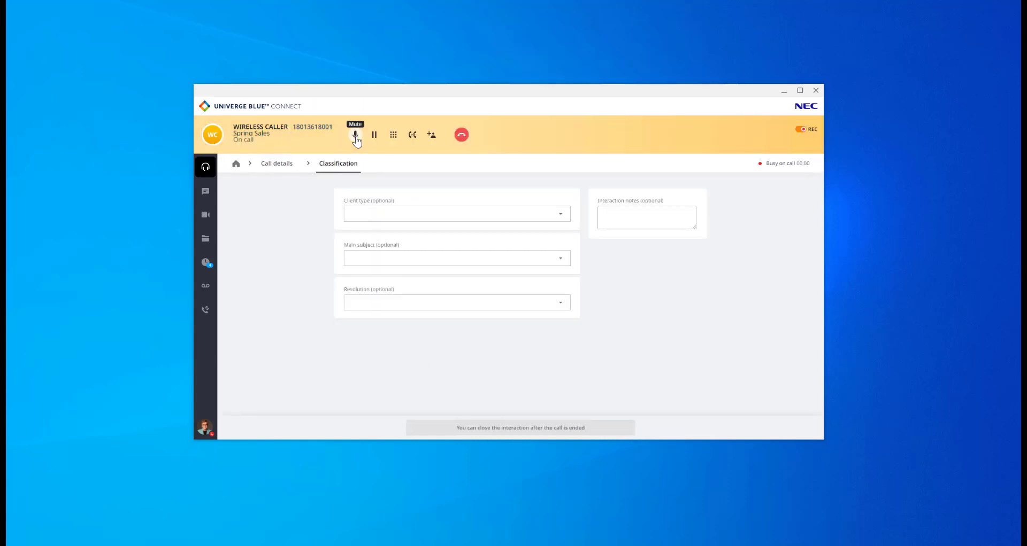
pyautogui.click(208, 193)
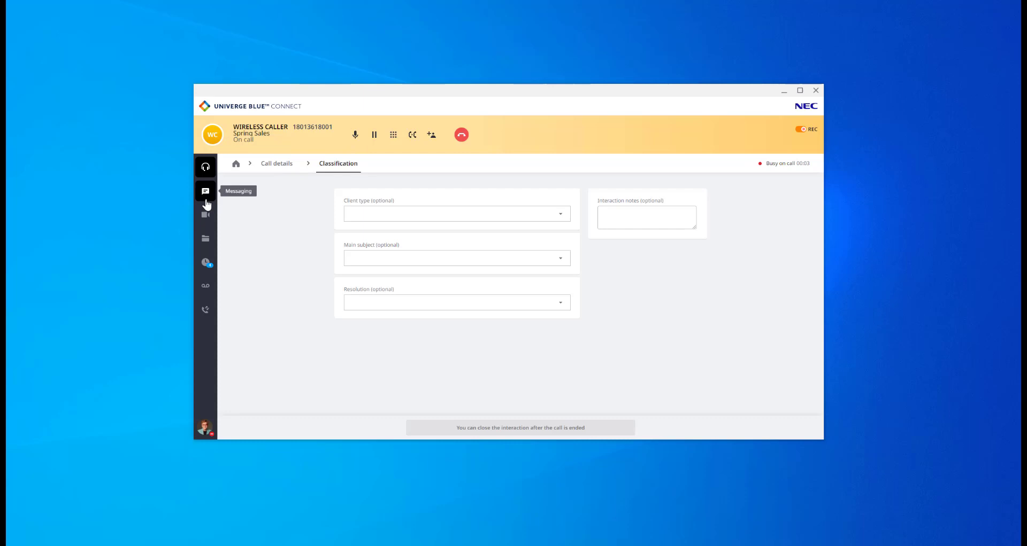
pyautogui.click(208, 216)
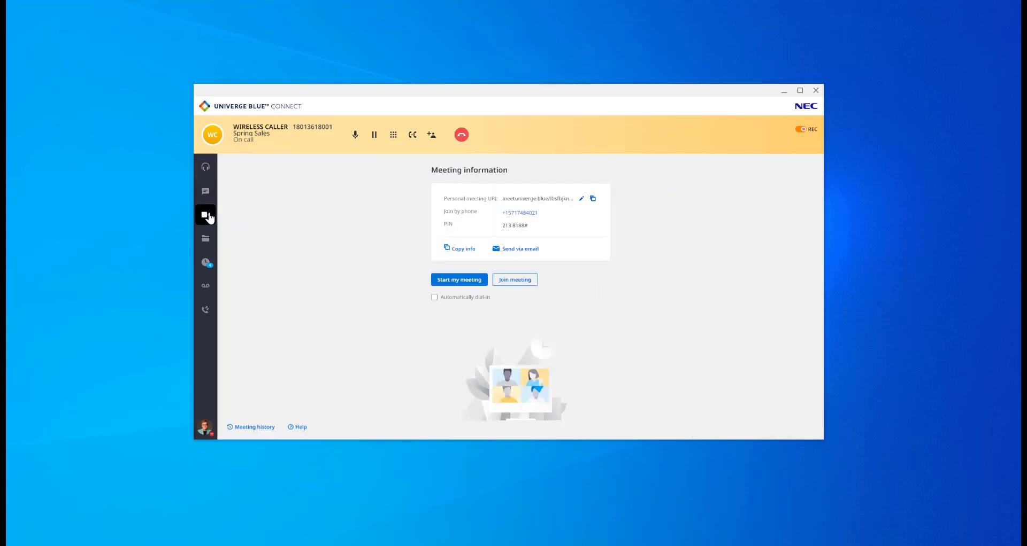
# Call the third contact in the first row of the contact directory while the Spring Sales call is active.
pyautogui.click(205, 315)
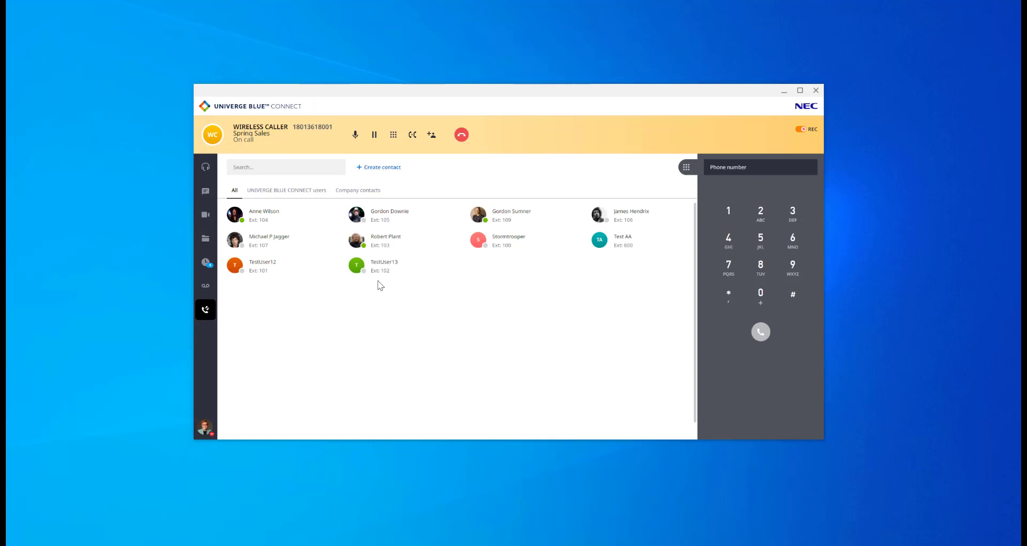
pyautogui.moveTo(532, 224)
pyautogui.click(566, 216)
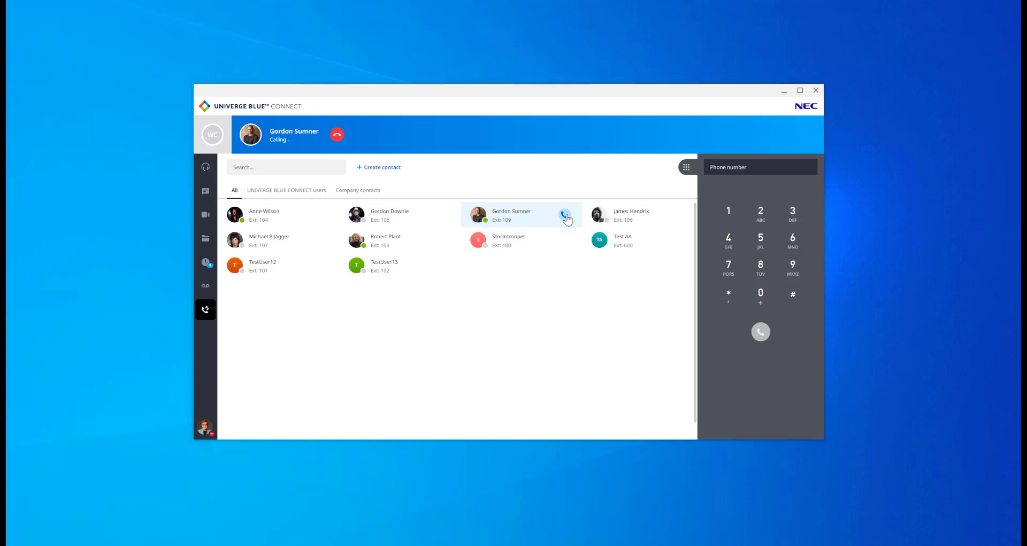
# Switch to the held Spring Sales call and back to the colleague's call, and hang up the colleague's call.
pyautogui.click(223, 122)
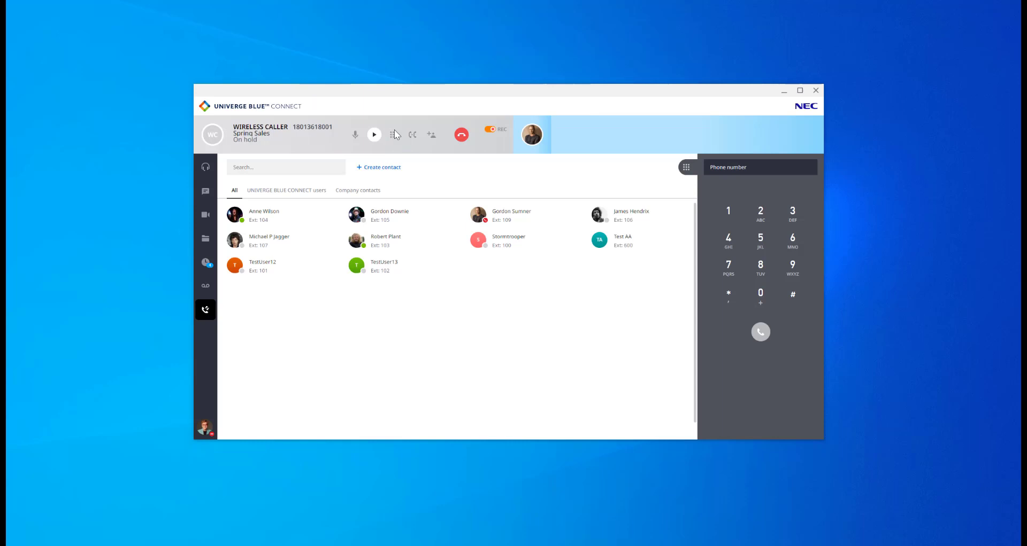
pyautogui.click(563, 127)
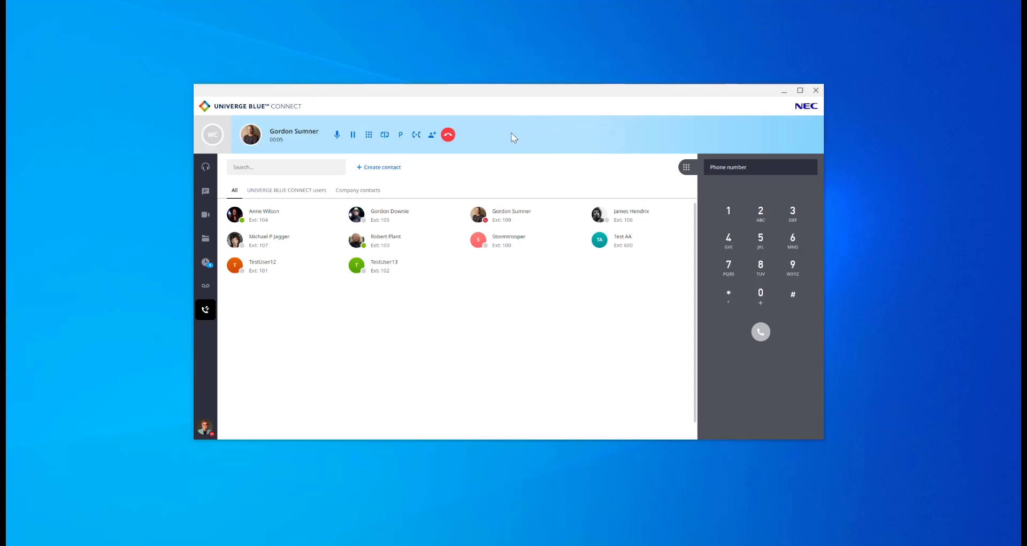
pyautogui.click(448, 135)
# Sign out of the contact center, and view the recent messages before returning to the Agents page.
pyautogui.click(792, 126)
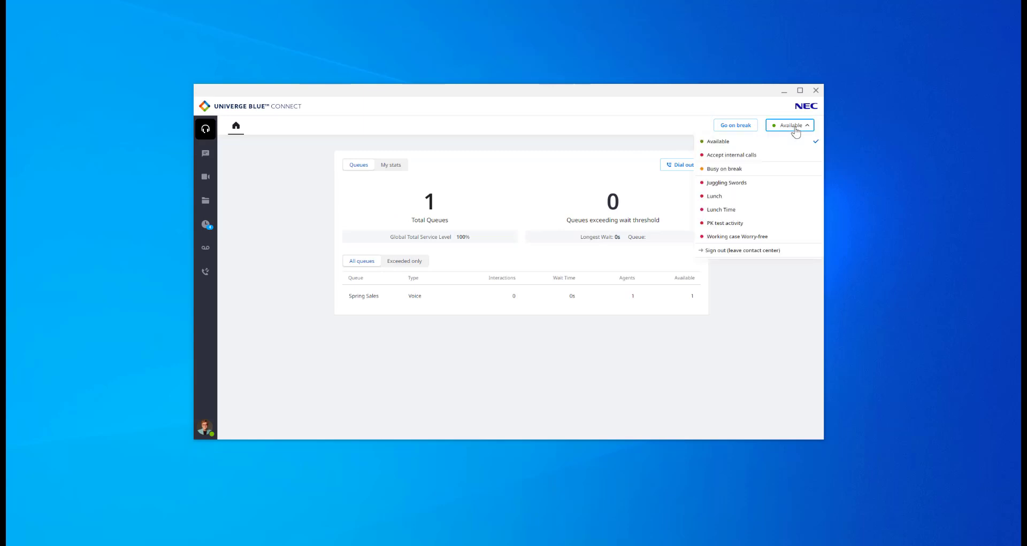
pyautogui.click(775, 251)
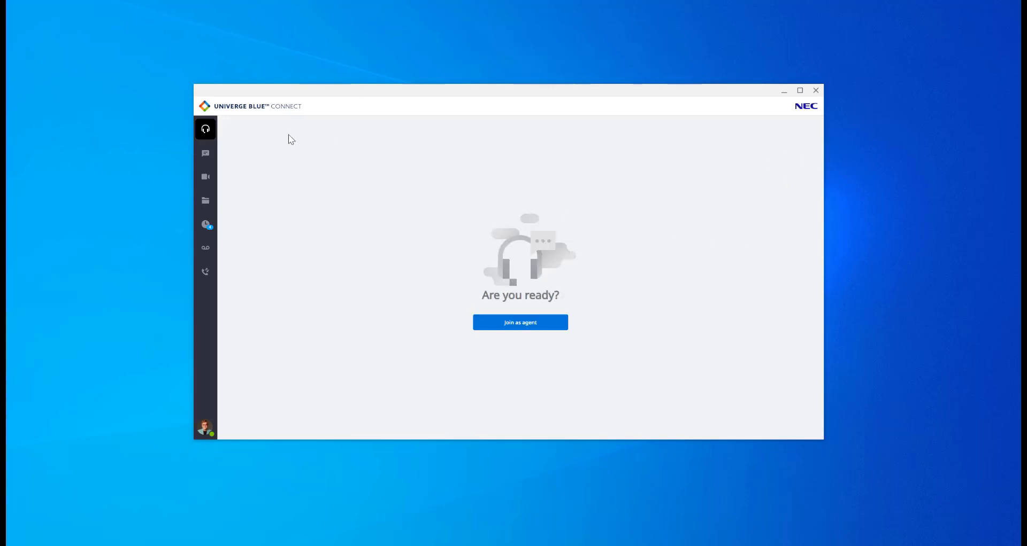
pyautogui.click(206, 154)
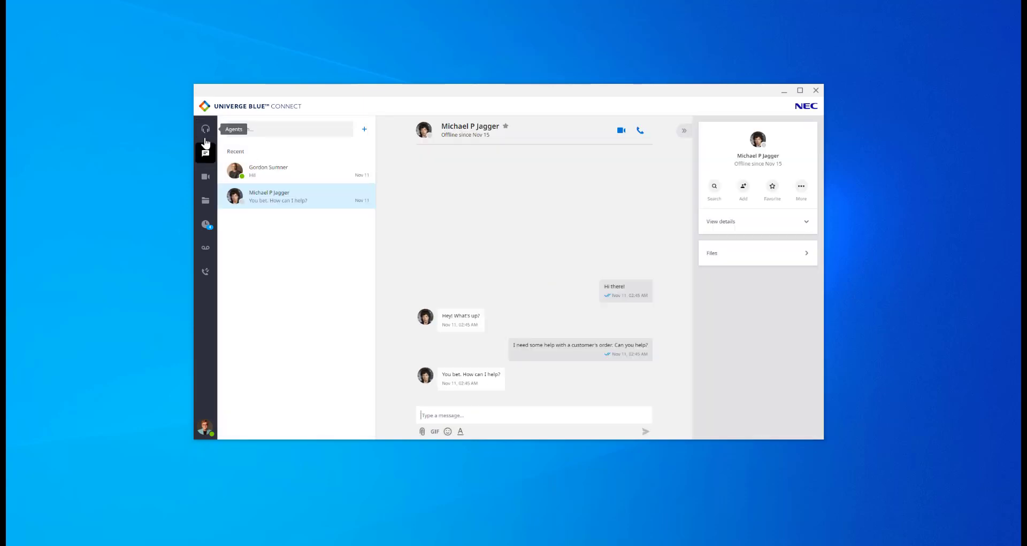
pyautogui.click(205, 132)
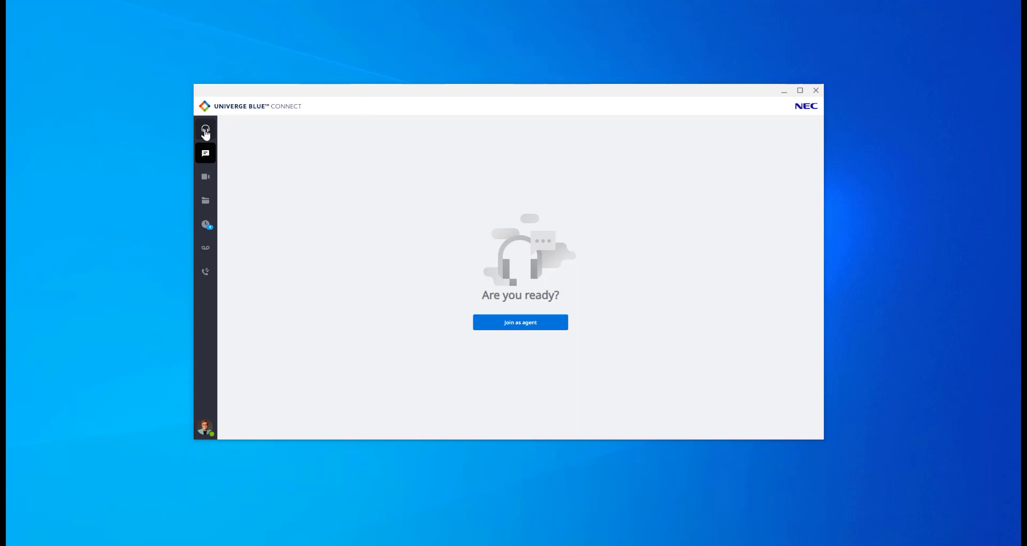